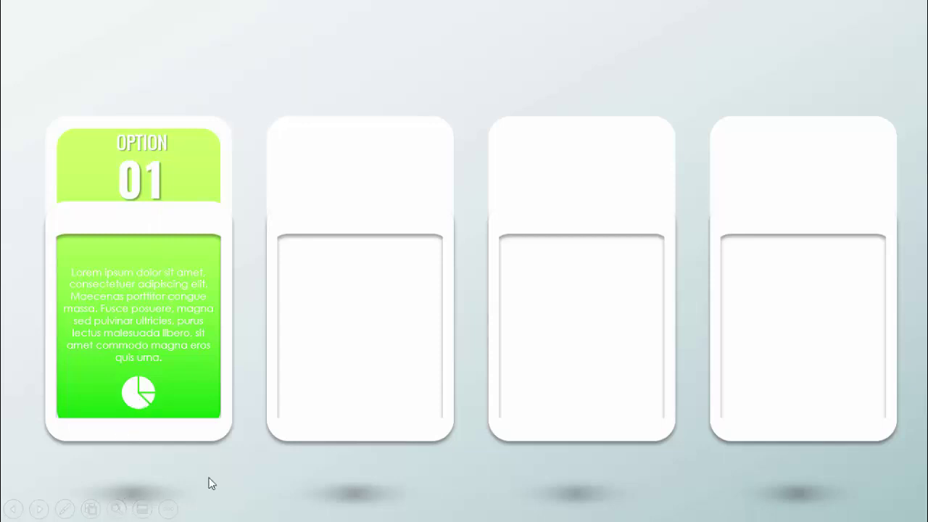
# Fly in the purple OPTION 02, blue 03 and yellow 04 cards, then advance to the next slide
pyautogui.click(238, 467)
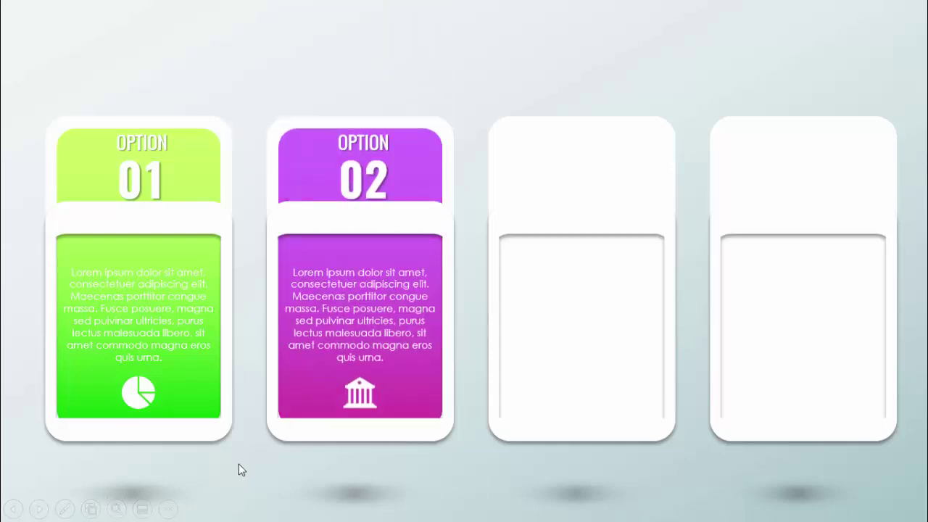
pyautogui.click(241, 469)
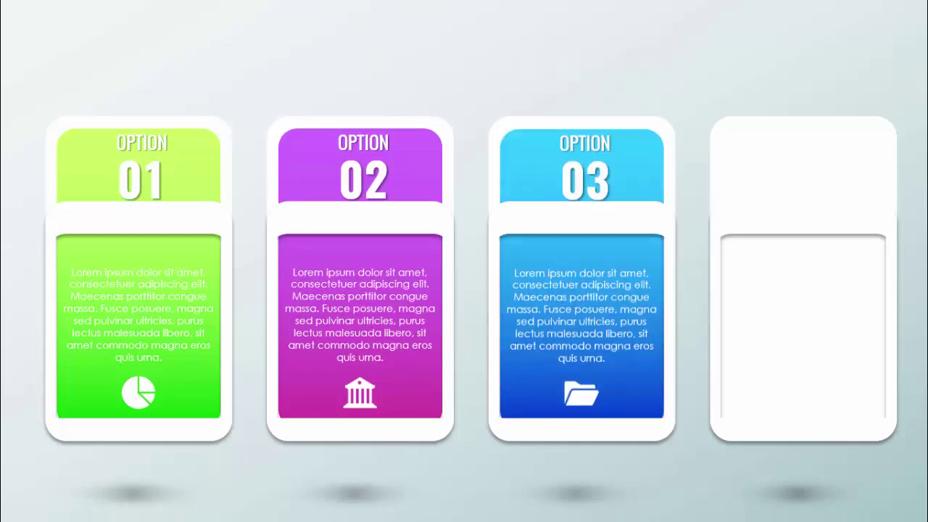
pyautogui.press('space')
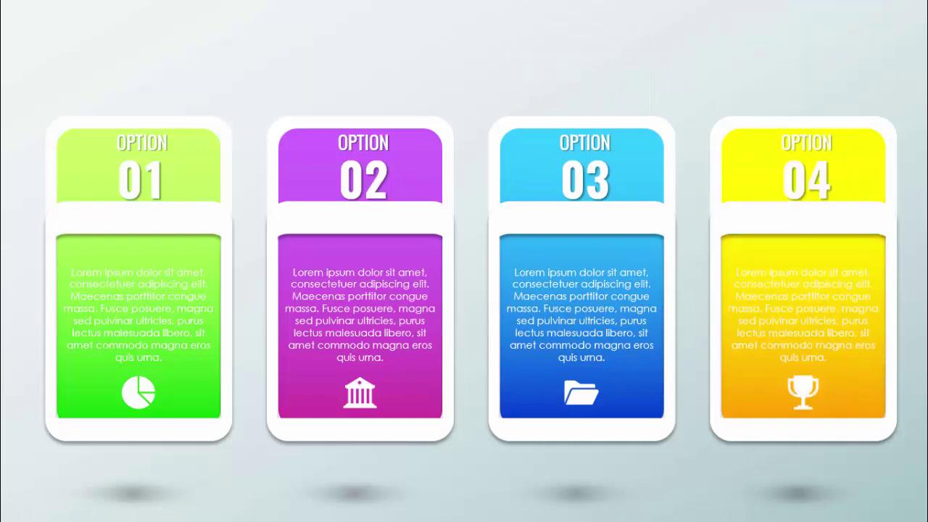
pyautogui.click(699, 166)
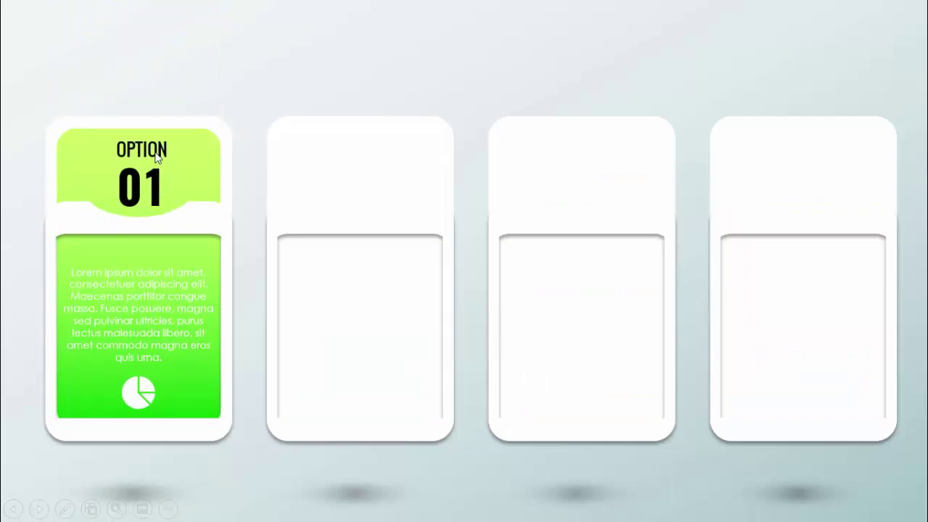
# Reveal the OPTION 02, 03 and 04 cards on this slide and advance to the next
pyautogui.click(246, 250)
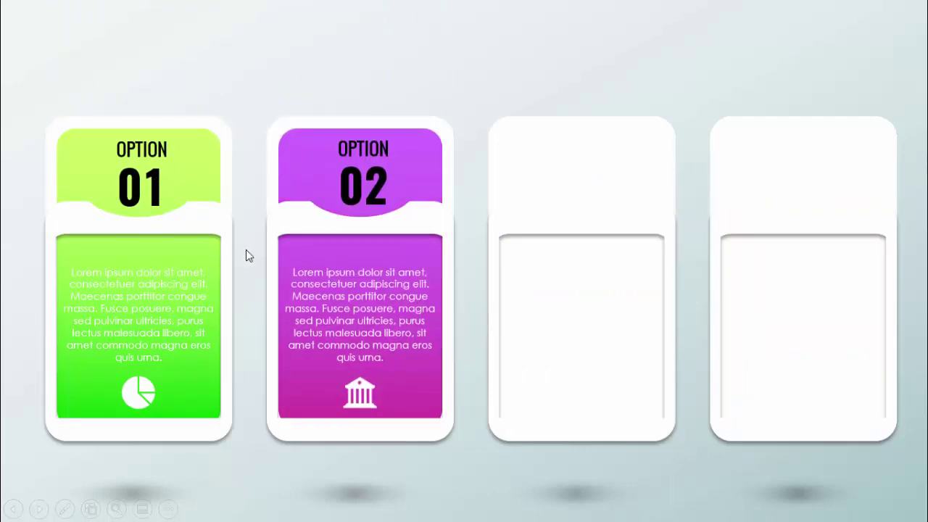
pyautogui.click(246, 250)
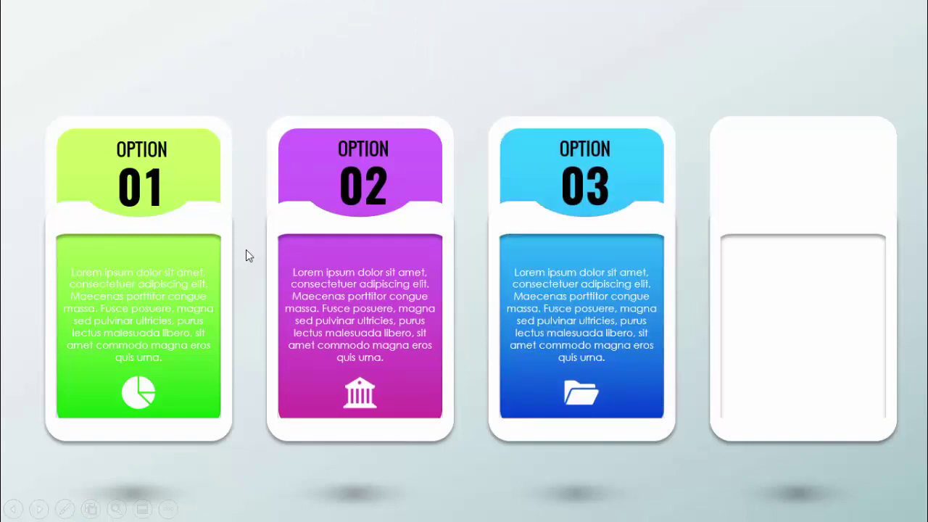
pyautogui.click(246, 250)
pyautogui.click(246, 250)
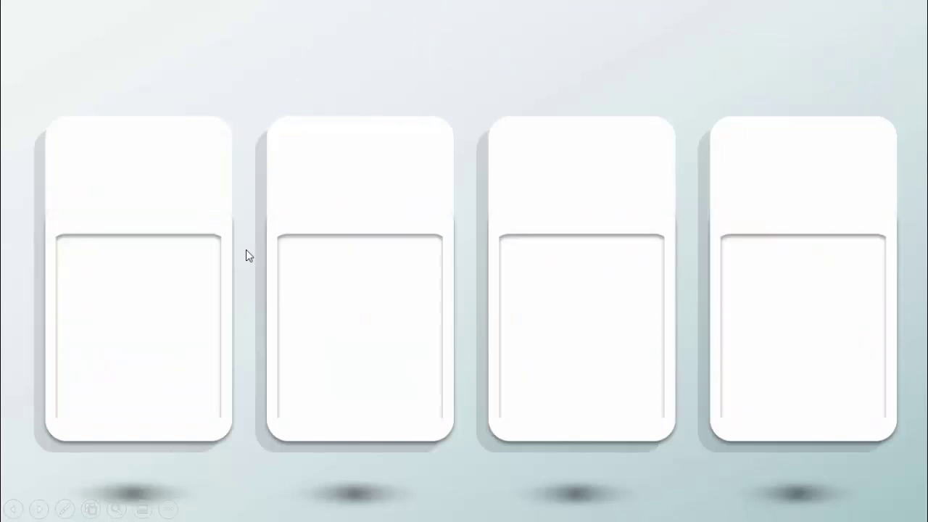
# Fly in the green 01 through yellow 04 cards, then advance past the last animated slide
pyautogui.click(246, 250)
pyautogui.click(245, 250)
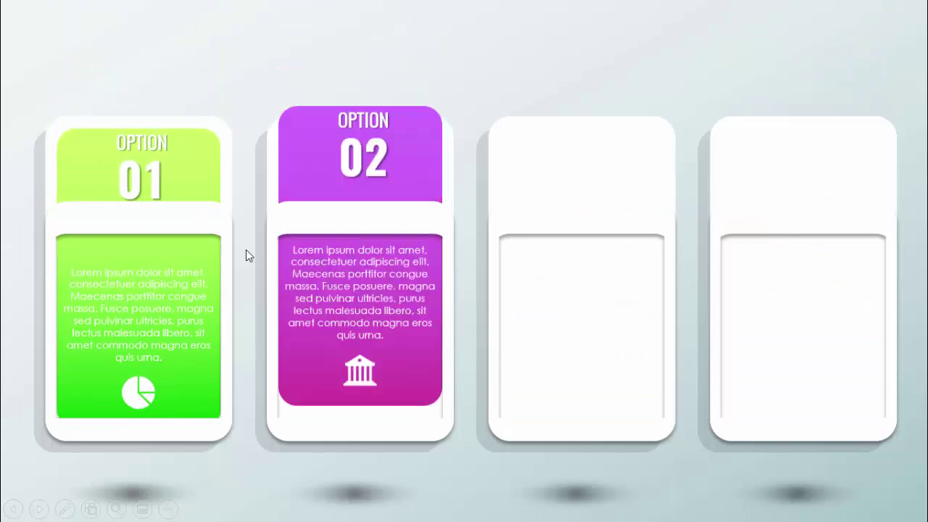
pyautogui.click(246, 249)
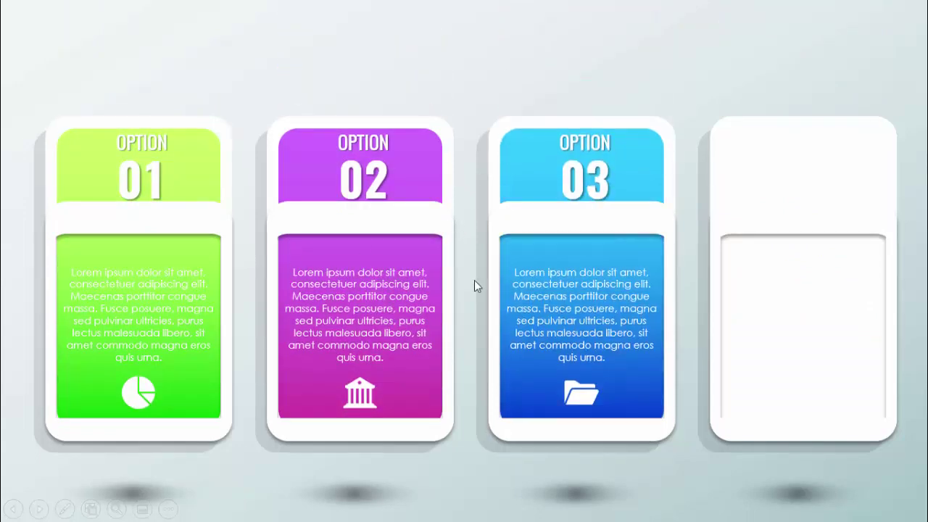
pyautogui.click(461, 255)
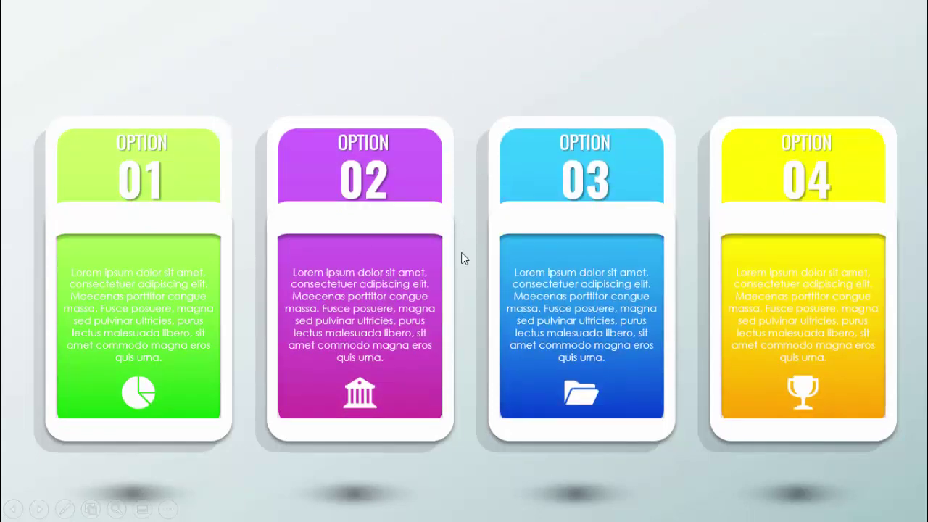
pyautogui.click(460, 257)
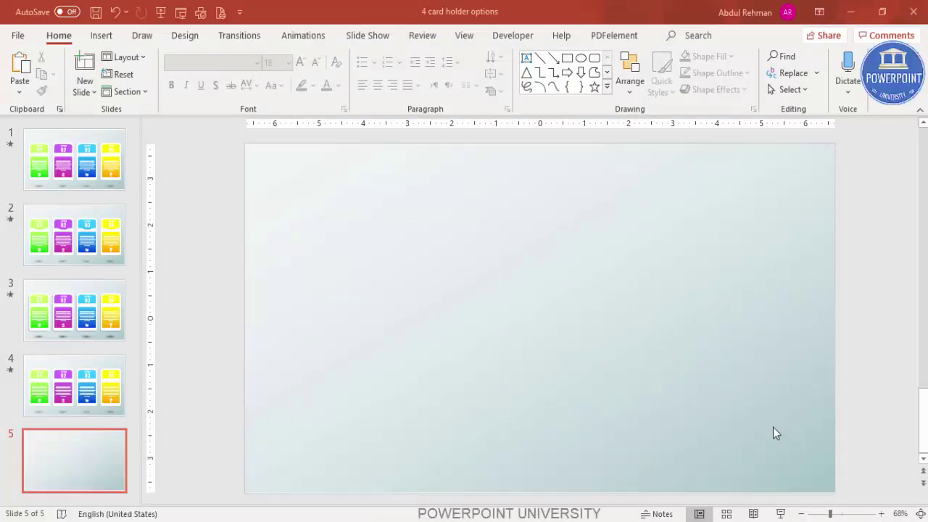
# Draw a tall rounded rectangle near the slide centre with only slightly rounded corners
pyautogui.click(108, 36)
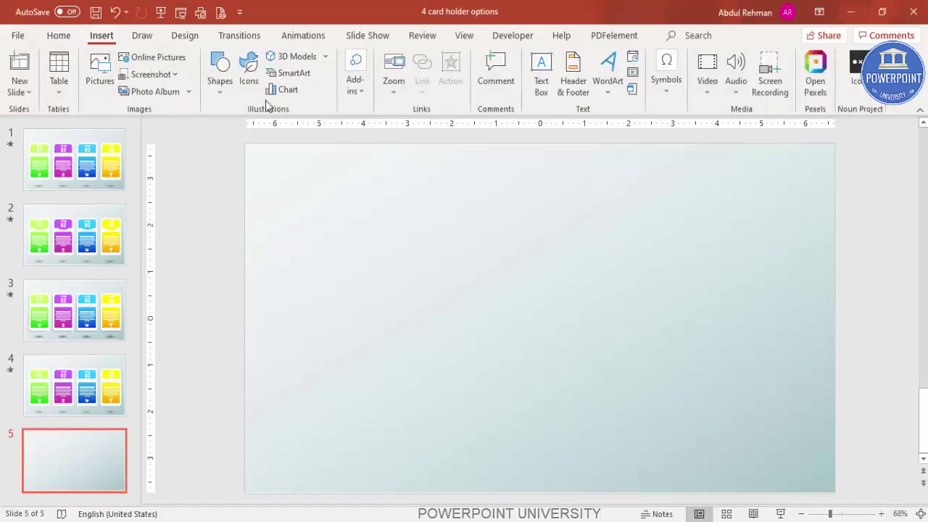
pyautogui.click(221, 85)
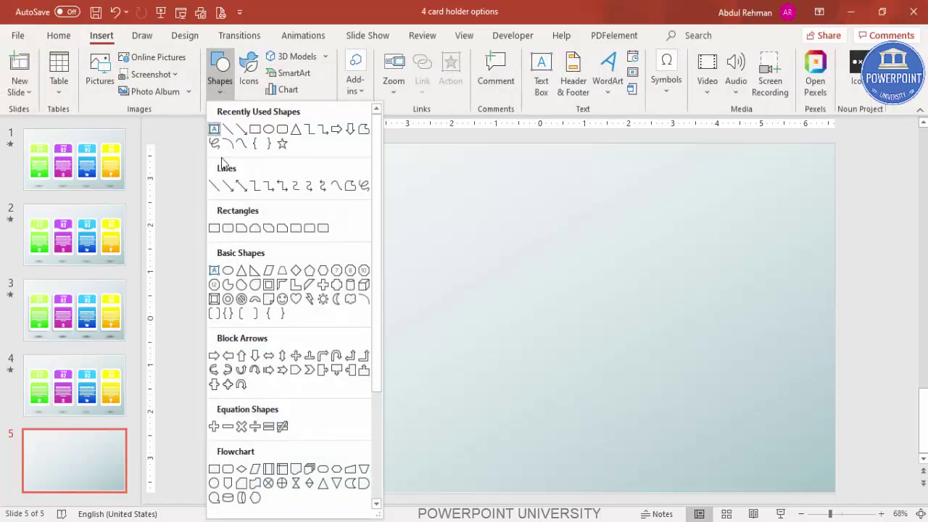
pyautogui.click(228, 228)
pyautogui.moveTo(478, 235); pyautogui.dragTo(592, 458)
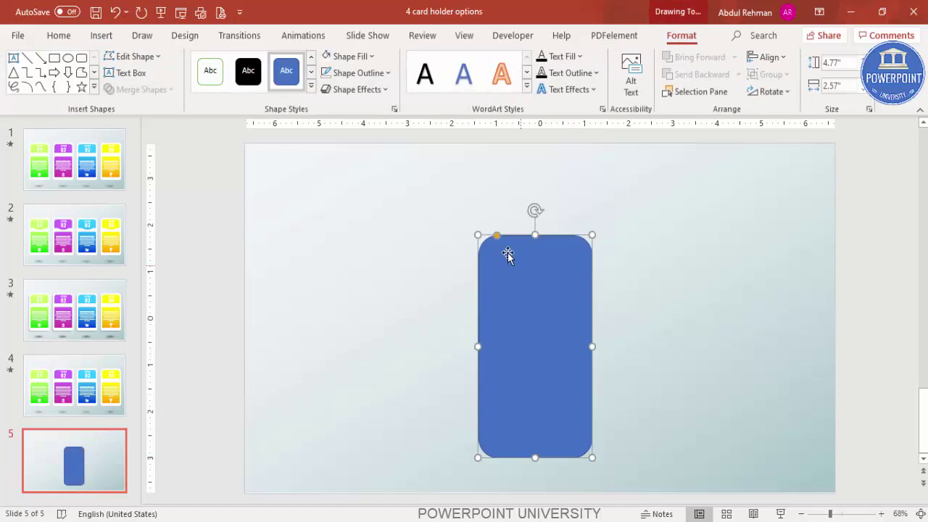
pyautogui.moveTo(497, 236); pyautogui.dragTo(487, 235)
# Remove the rectangle's outline and fill it light grey
pyautogui.click(371, 73)
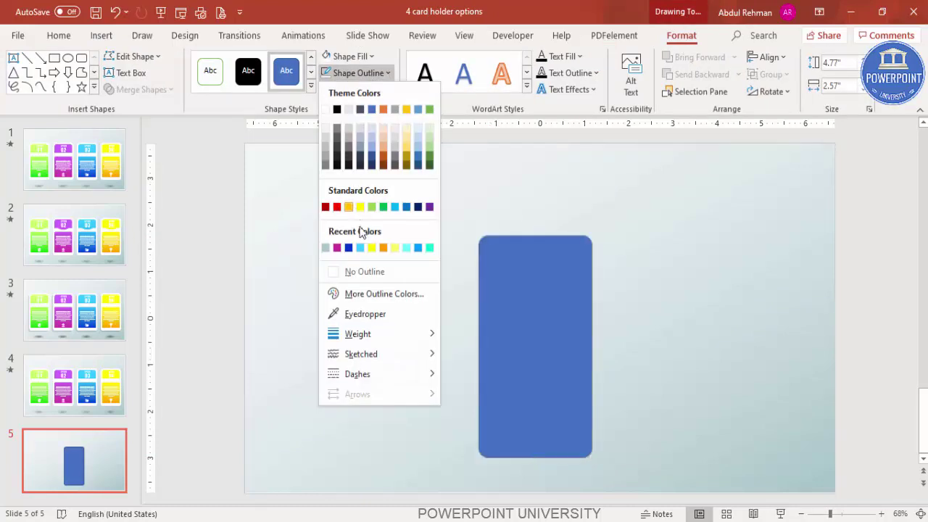
pyautogui.click(351, 273)
pyautogui.click(351, 57)
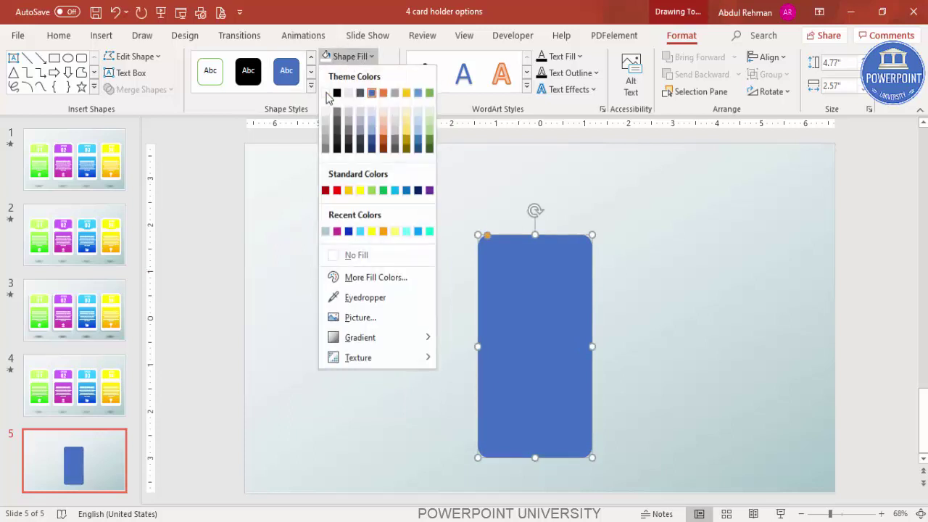
pyautogui.click(325, 130)
# Centre the grey rectangle horizontally and vertically on the slide
pyautogui.moveTo(522, 294); pyautogui.dragTo(520, 268)
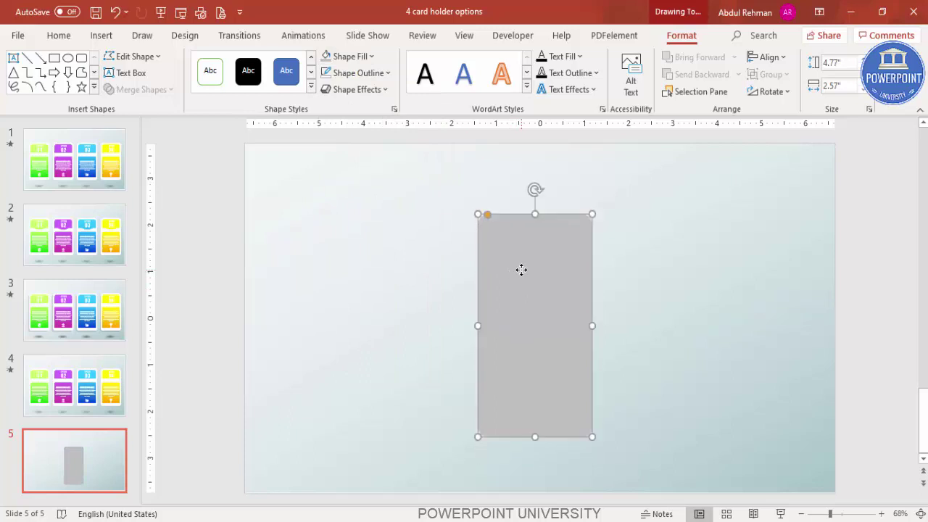
pyautogui.click(771, 57)
pyautogui.click(796, 97)
pyautogui.click(768, 57)
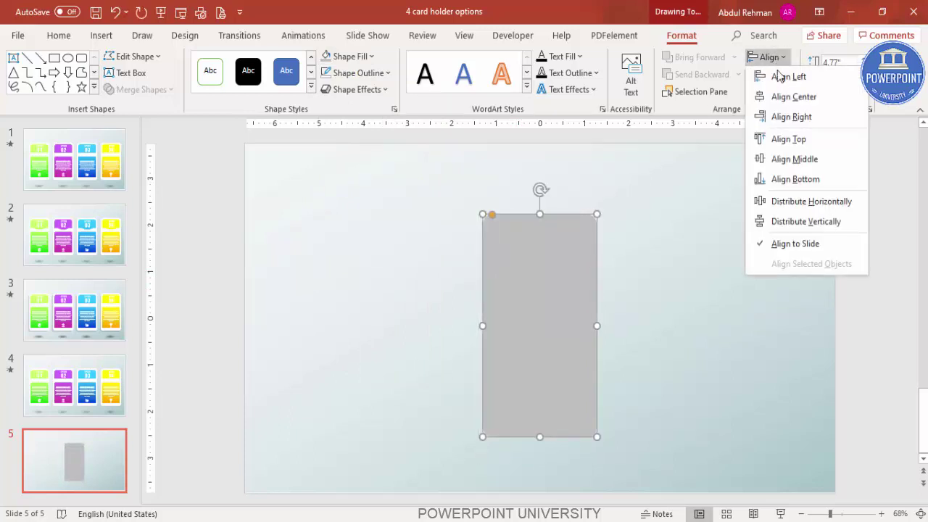
pyautogui.click(810, 161)
pyautogui.click(648, 251)
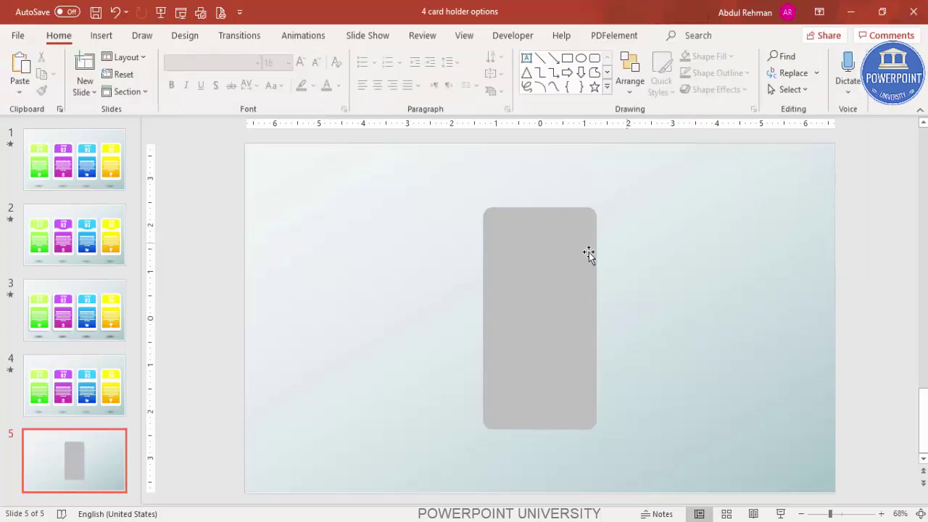
pyautogui.click(532, 255)
# Duplicate the grey card, fill the copy a very light colour, and move it onto the original
pyautogui.moveTo(532, 255); pyautogui.dragTo(659, 242)
pyautogui.click(350, 56)
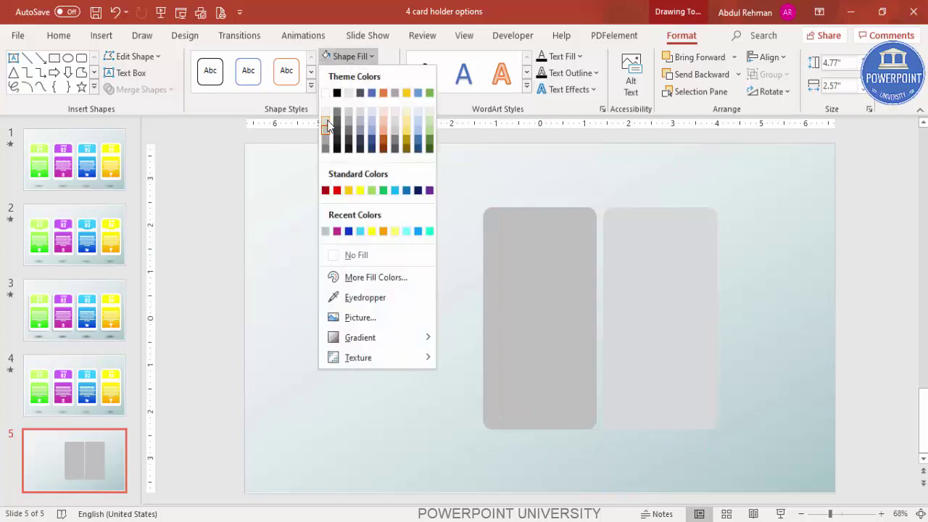
pyautogui.click(326, 114)
pyautogui.moveTo(692, 248); pyautogui.dragTo(566, 246)
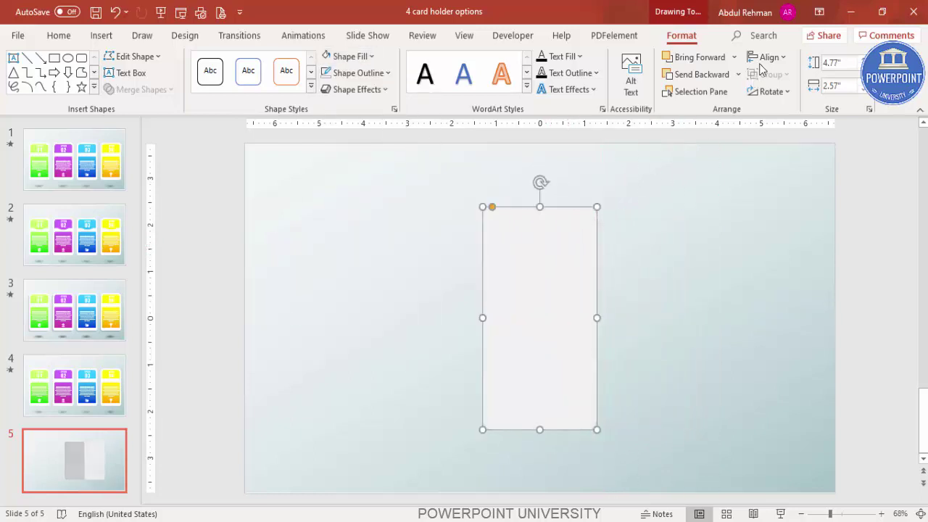
# Centre the light card on the slide and shorten it from the top to 3.46" to expose a grey header
pyautogui.click(770, 57)
pyautogui.click(790, 97)
pyautogui.click(769, 57)
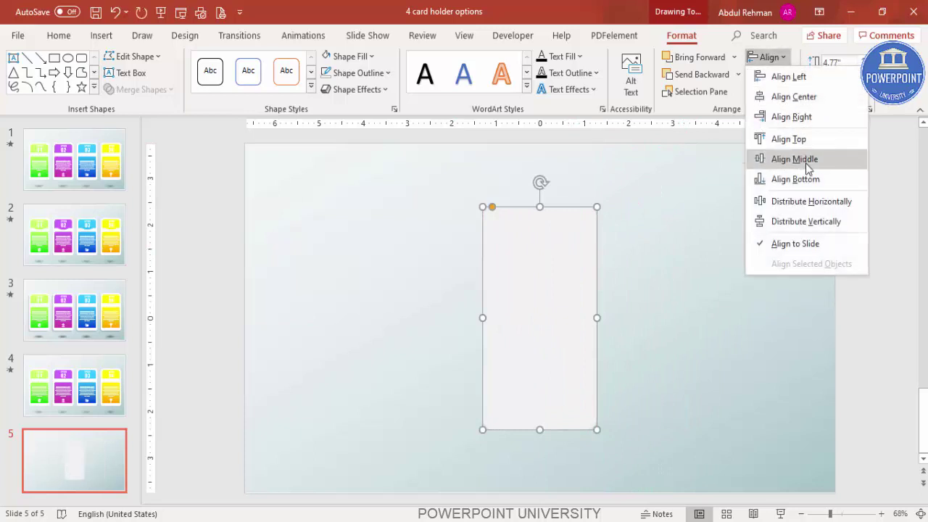
pyautogui.click(806, 161)
pyautogui.moveTo(540, 207); pyautogui.dragTo(540, 268)
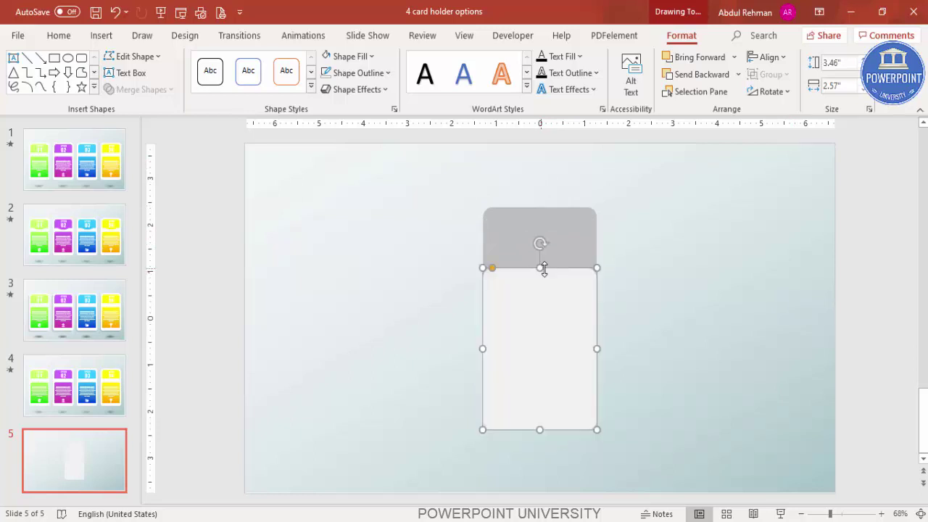
pyautogui.click(672, 308)
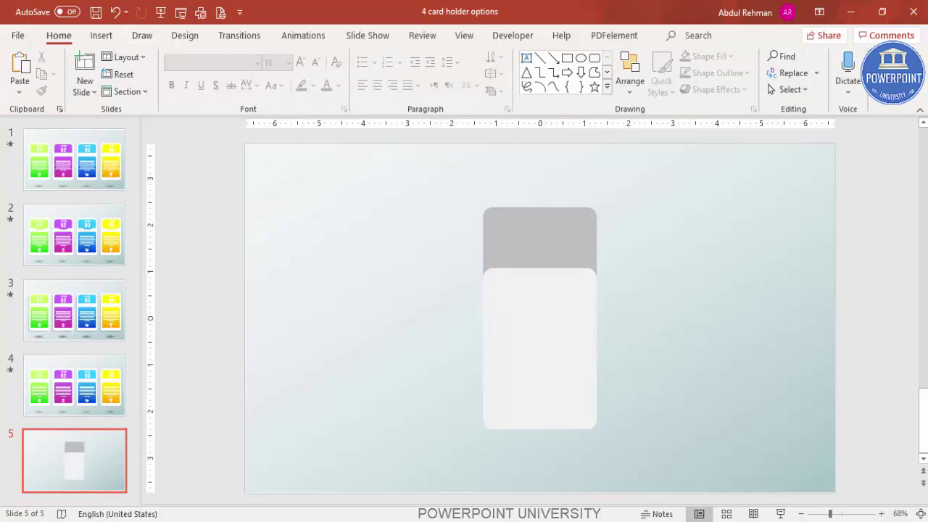
pyautogui.click(101, 36)
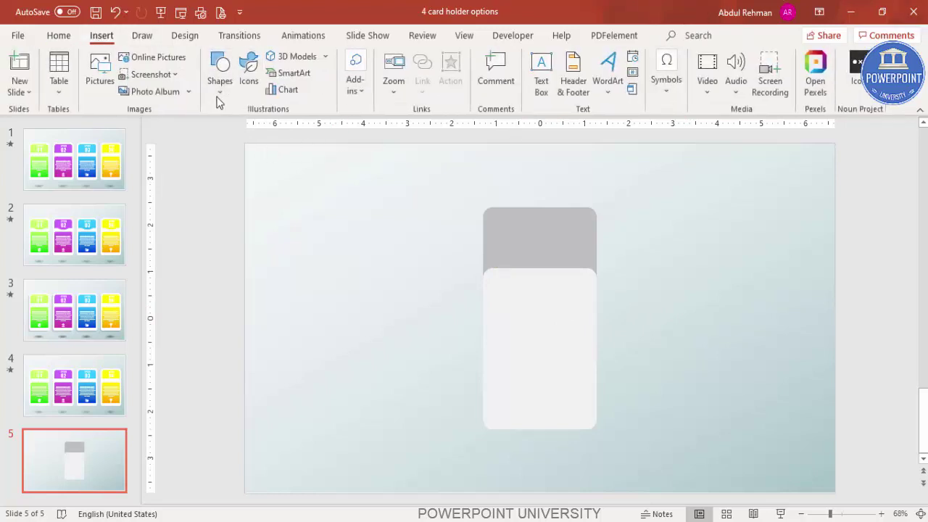
# Draw a 2.28"-wide rectangle inside the light card's lower part, aligned to its left edge
pyautogui.click(219, 94)
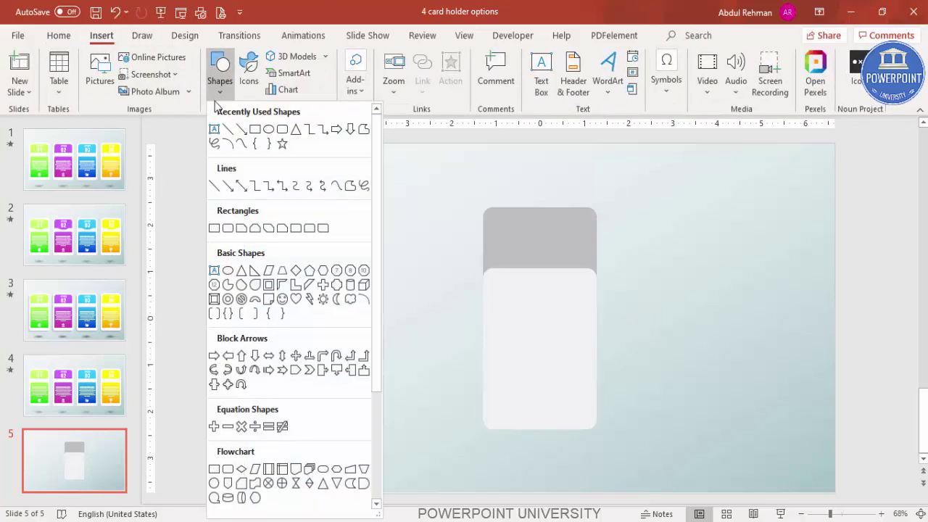
pyautogui.click(214, 229)
pyautogui.moveTo(495, 287); pyautogui.dragTo(587, 421)
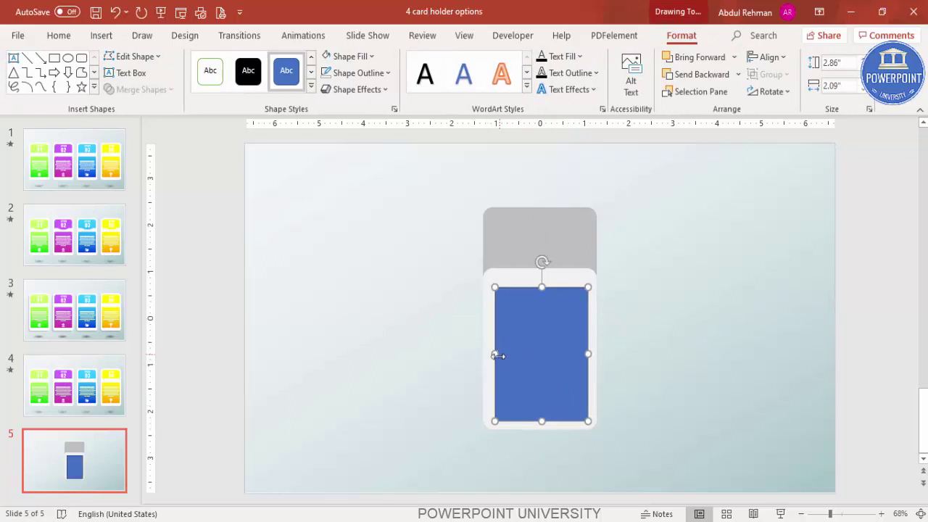
pyautogui.moveTo(495, 355); pyautogui.dragTo(489, 356)
pyautogui.moveTo(587, 354); pyautogui.dragTo(552, 356)
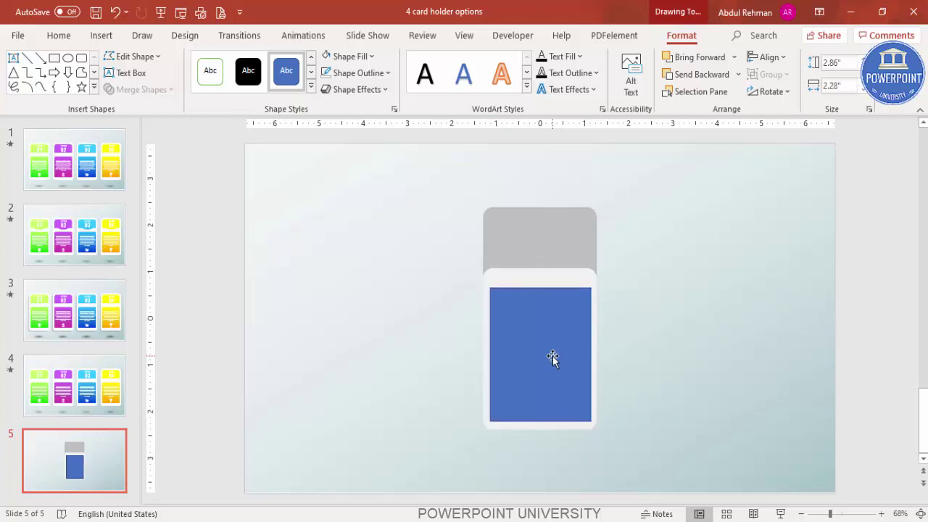
# Subtract the rectangle from the white card with Merge Shapes, undoing an accidental move afterwards
pyautogui.click(554, 355)
pyautogui.click(617, 279)
pyautogui.click(568, 276)
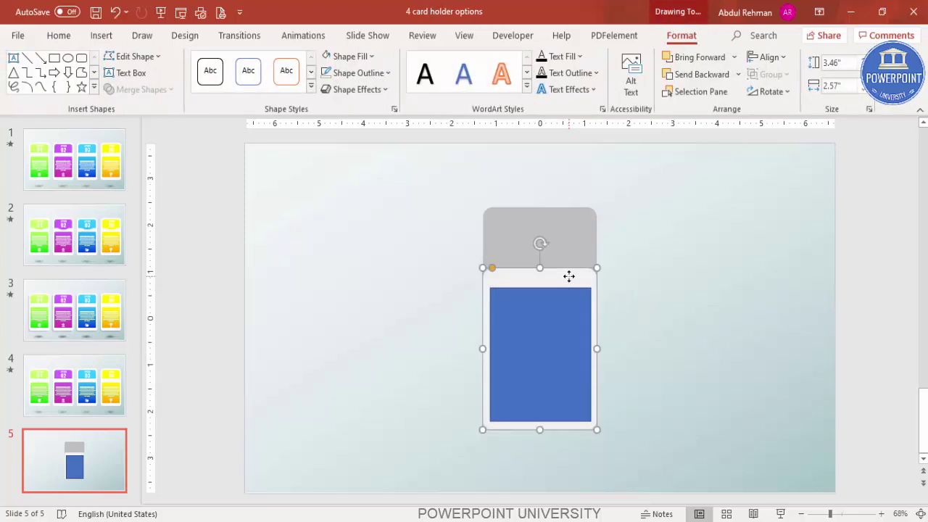
pyautogui.keyDown('shift'); pyautogui.click(528, 309); pyautogui.keyUp('shift')
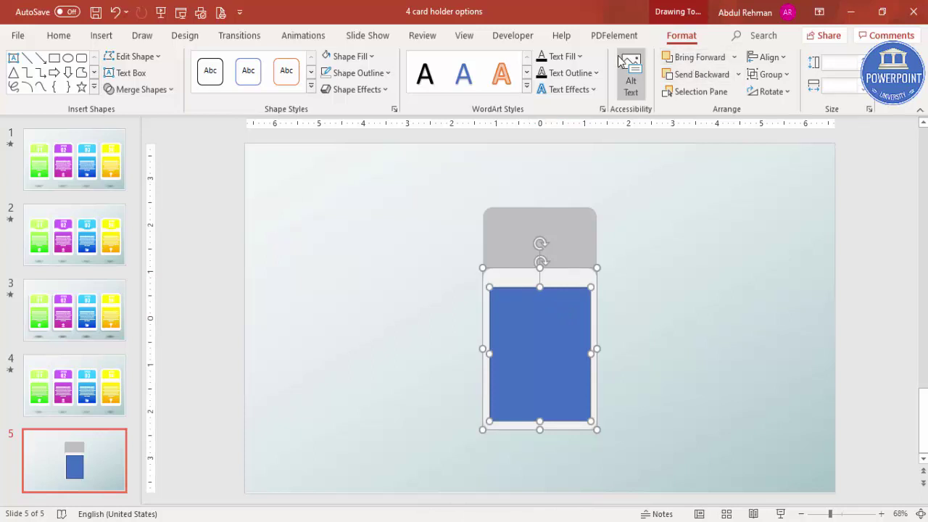
pyautogui.click(162, 89)
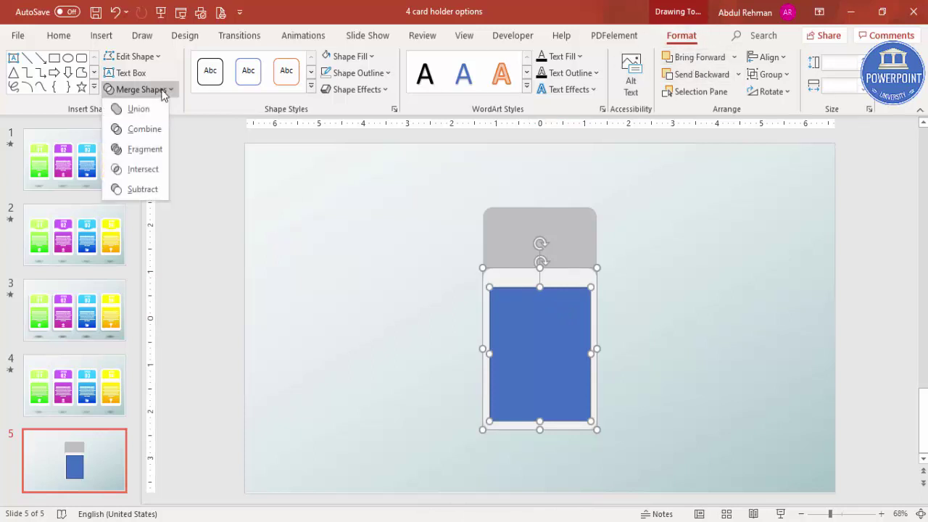
pyautogui.click(144, 190)
pyautogui.moveTo(582, 292); pyautogui.dragTo(679, 284)
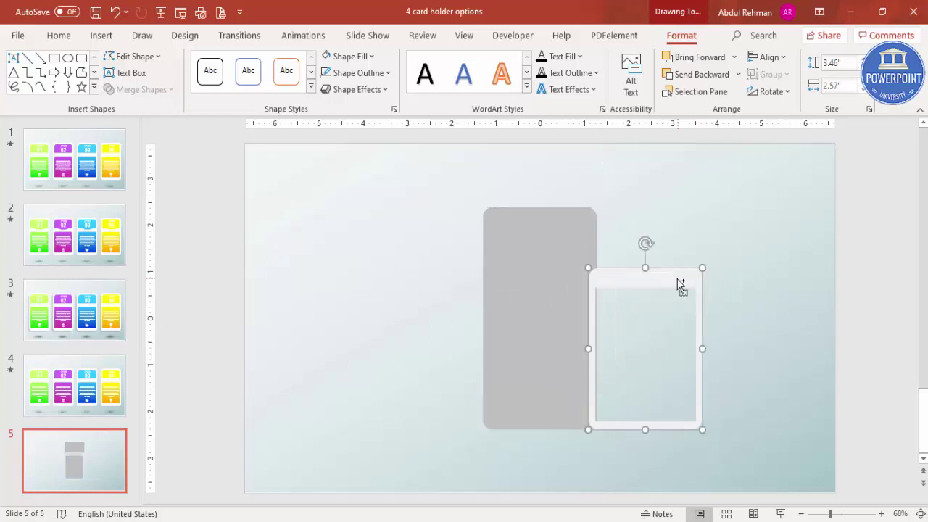
pyautogui.hotkey('ctrl', 'z')
# Give the card frame an Offset: Bottom shadow in Format Shape
pyautogui.rightClick(580, 282)
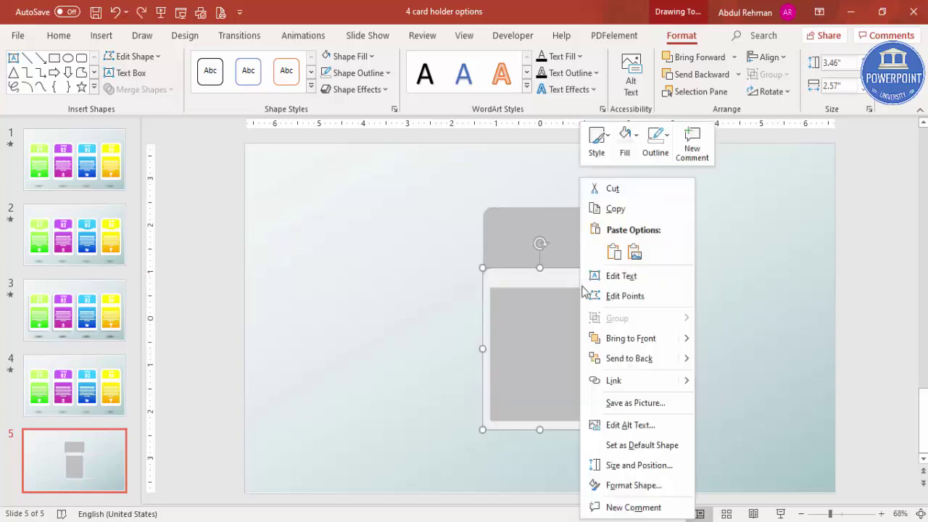
pyautogui.click(623, 485)
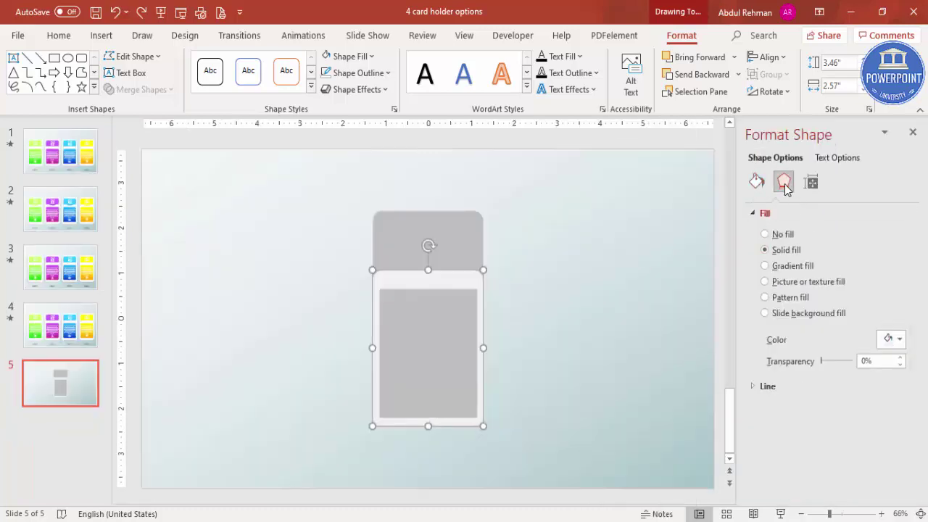
pyautogui.click(784, 182)
pyautogui.click(891, 232)
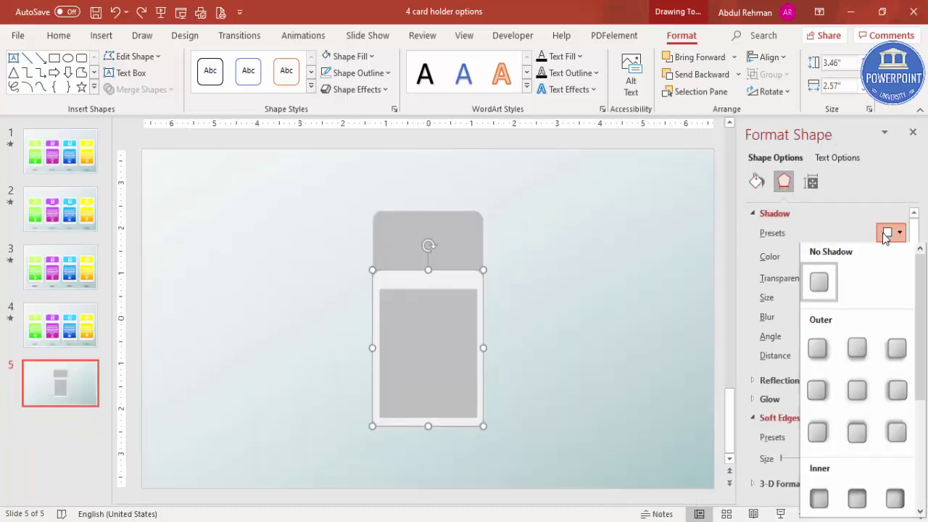
pyautogui.click(862, 350)
# Fill the tall back card white
pyautogui.click(467, 222)
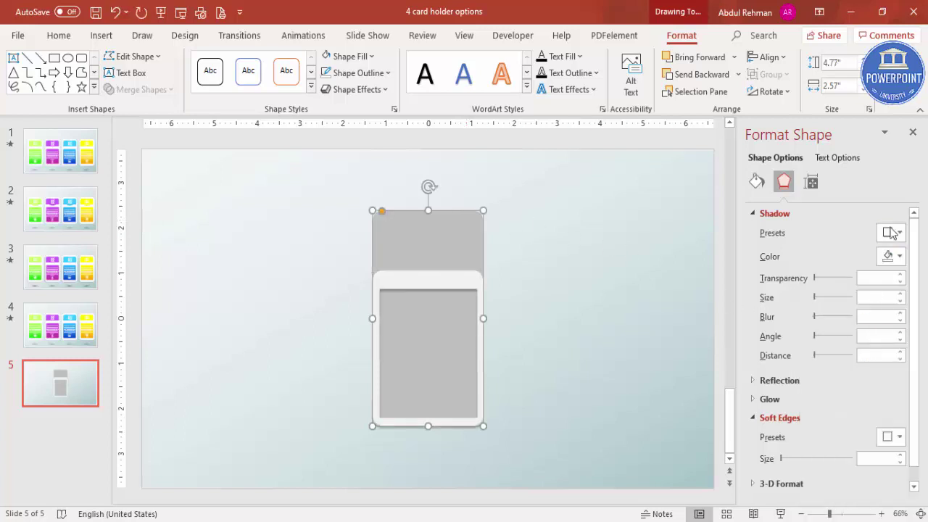
pyautogui.click(756, 181)
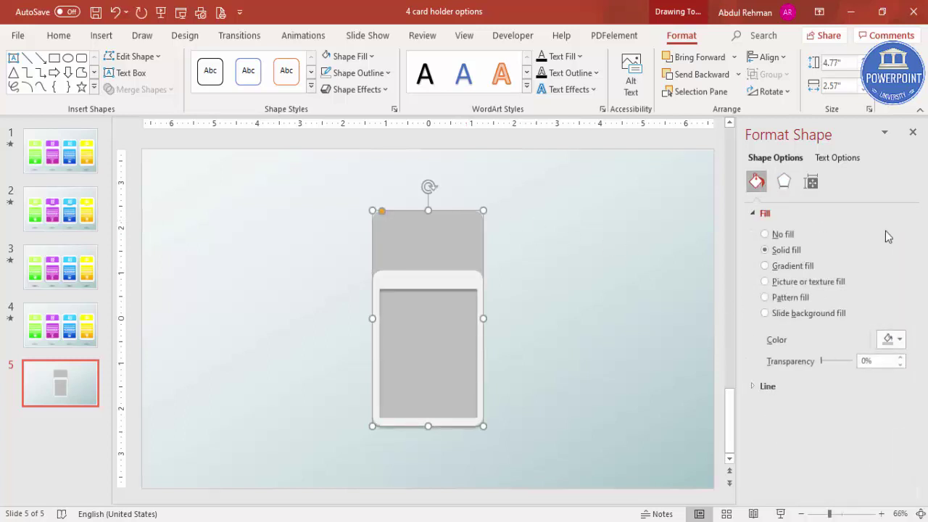
pyautogui.click(899, 339)
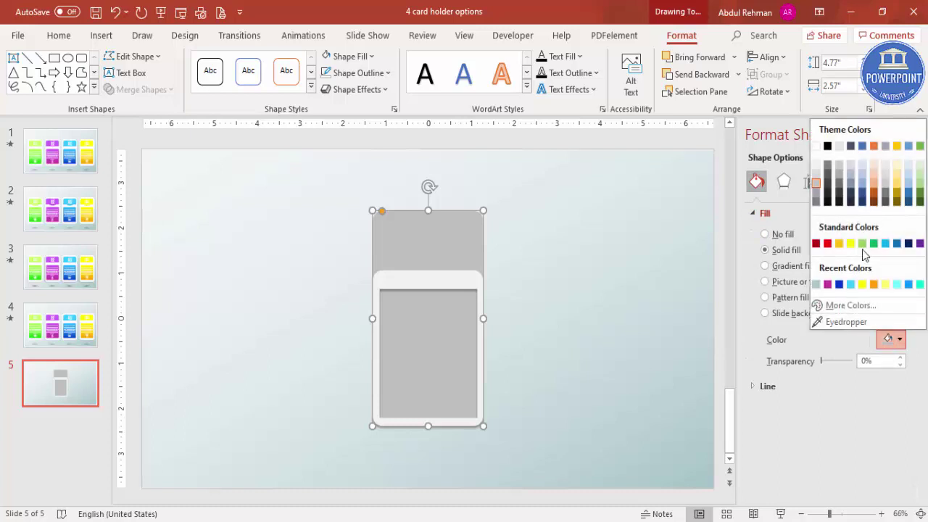
pyautogui.click(817, 165)
pyautogui.click(516, 267)
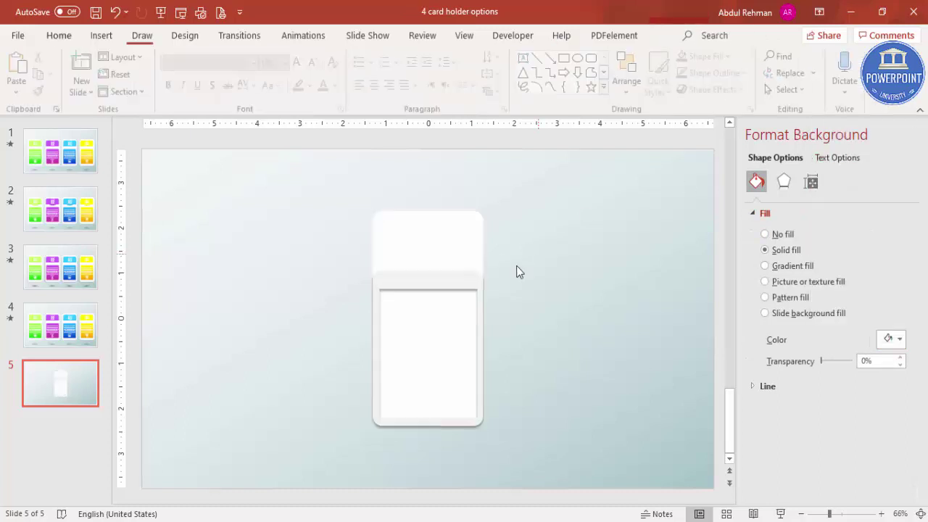
# Fill the card frame light grey and place a copy of the white back card to its right
pyautogui.click(446, 287)
pyautogui.click(897, 339)
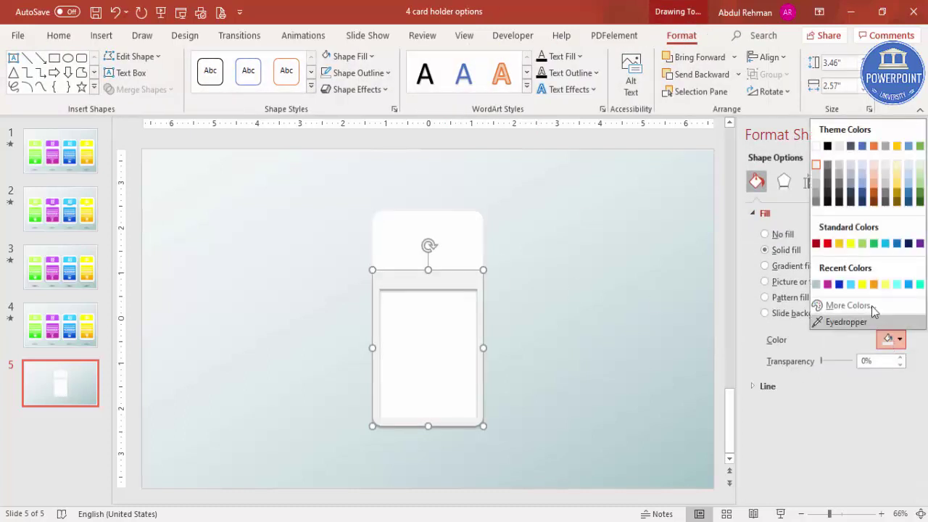
pyautogui.click(817, 165)
pyautogui.click(572, 277)
pyautogui.click(451, 282)
pyautogui.click(898, 339)
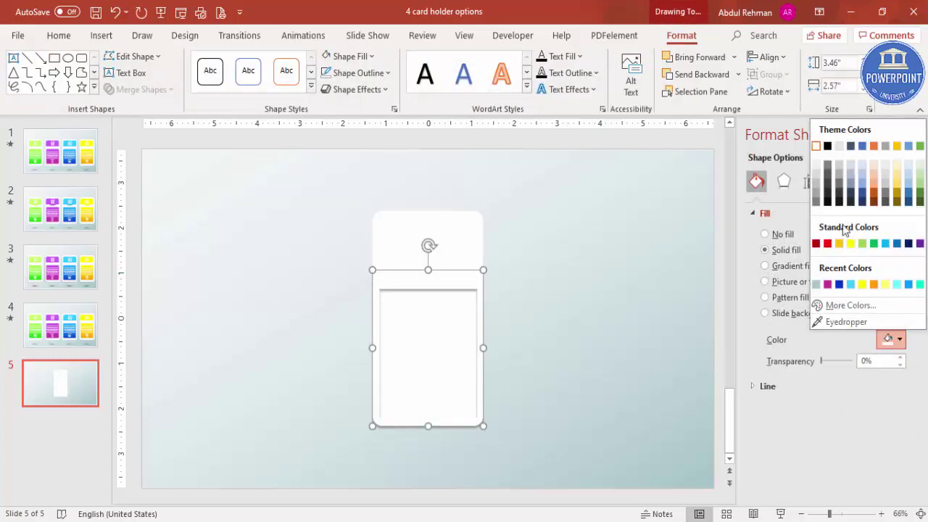
pyautogui.click(816, 174)
pyautogui.click(579, 264)
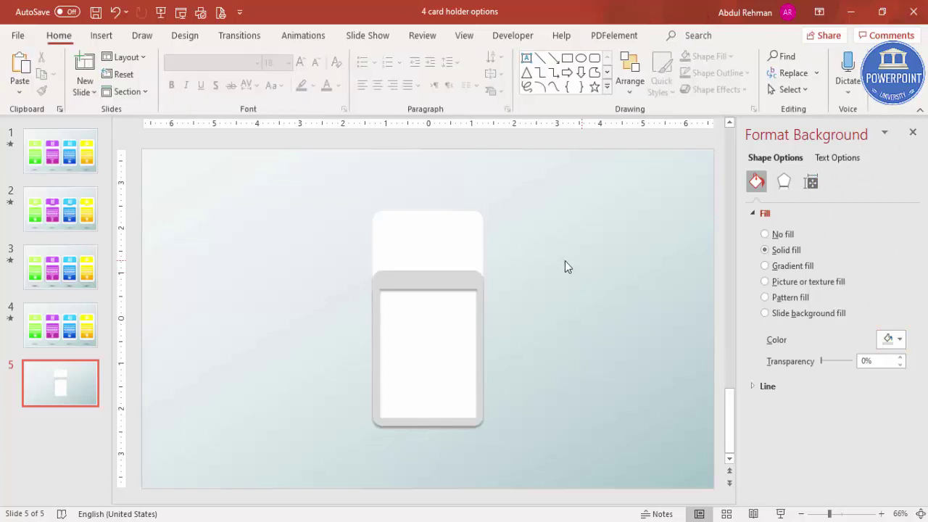
pyautogui.click(433, 225)
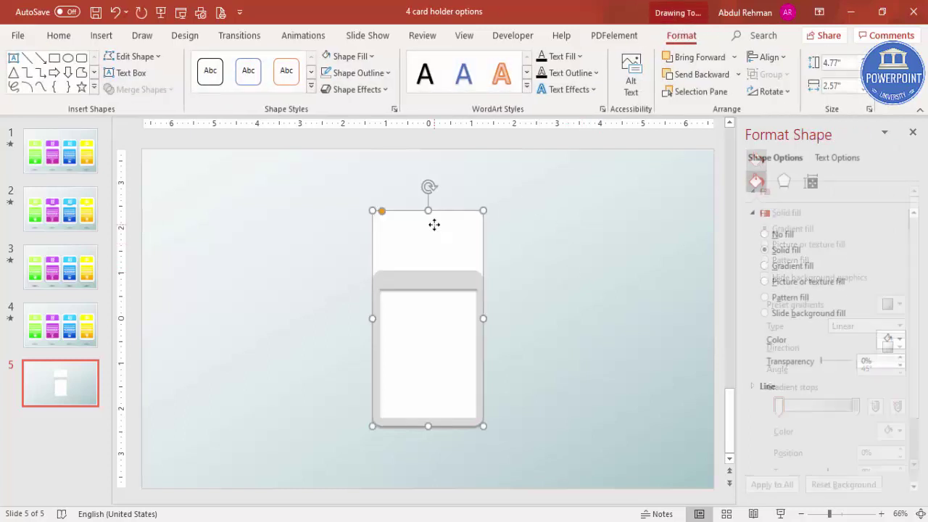
pyautogui.moveTo(433, 225); pyautogui.dragTo(570, 224)
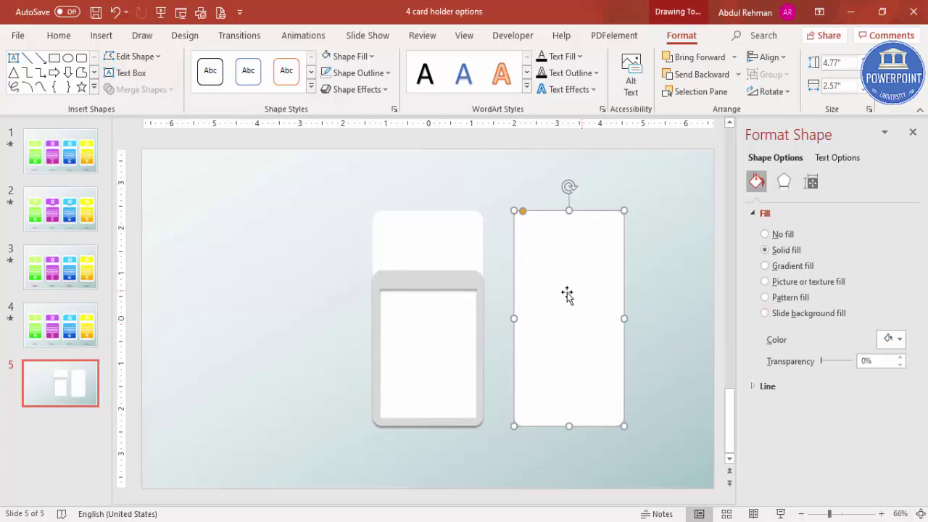
# Give the copy a Linear Down gradient fill with a green first stop
pyautogui.click(767, 266)
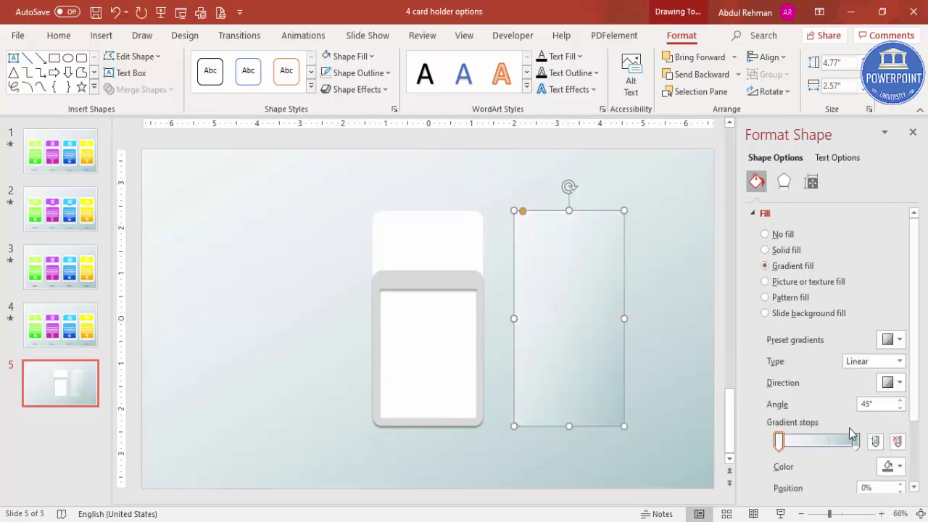
pyautogui.click(894, 384)
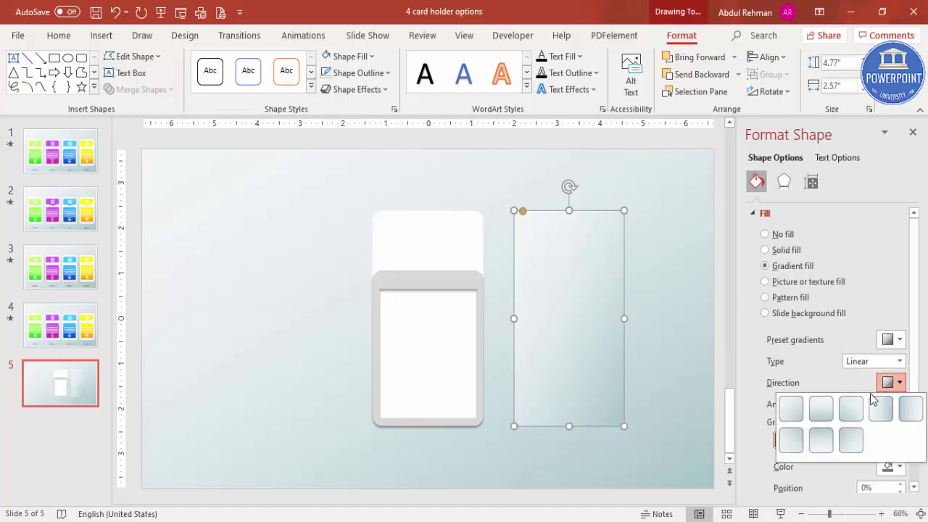
pyautogui.click(820, 410)
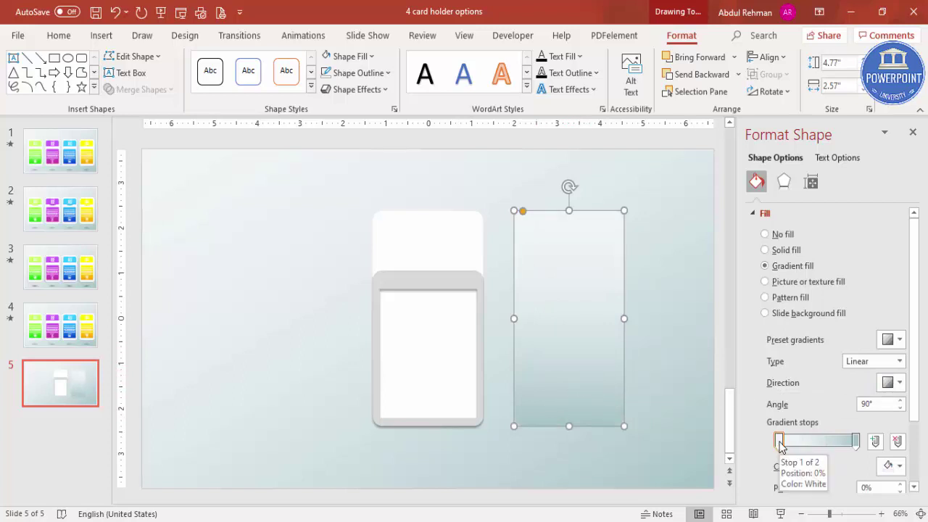
pyautogui.click(779, 442)
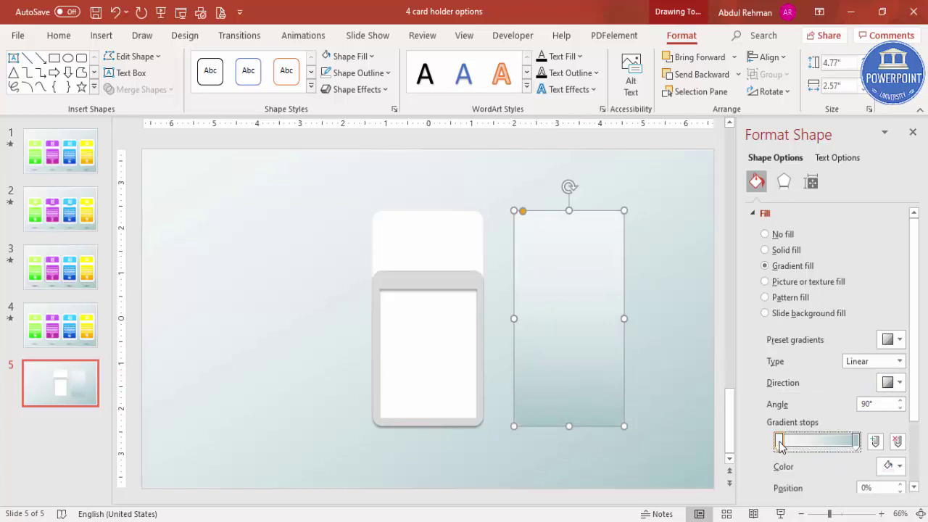
pyautogui.click(891, 466)
pyautogui.click(848, 446)
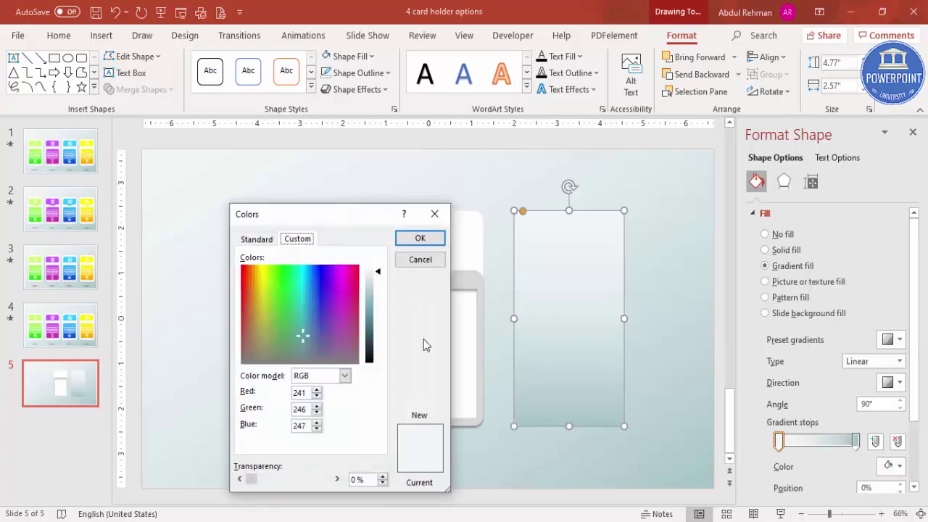
pyautogui.click(257, 239)
pyautogui.click(259, 315)
pyautogui.click(255, 323)
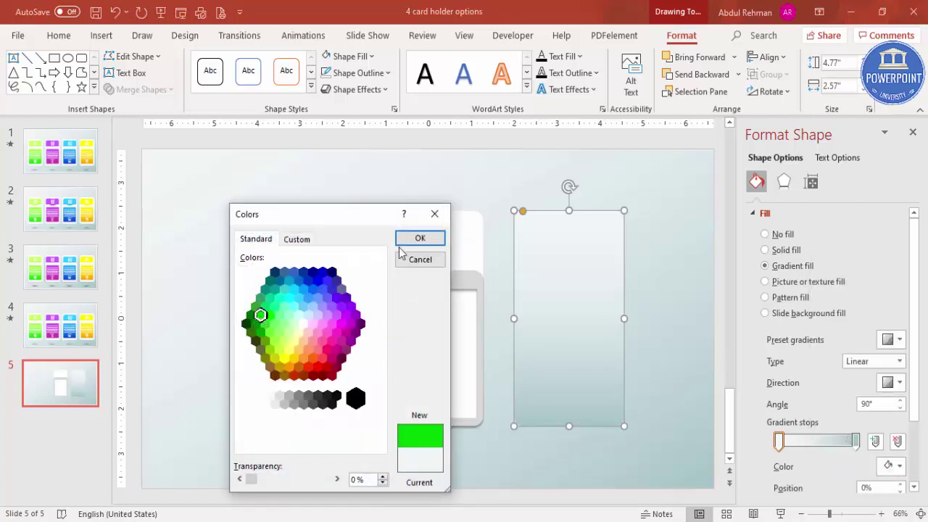
pyautogui.click(419, 238)
# Set the gradient's last stop to yellow-green via More Colors
pyautogui.click(856, 443)
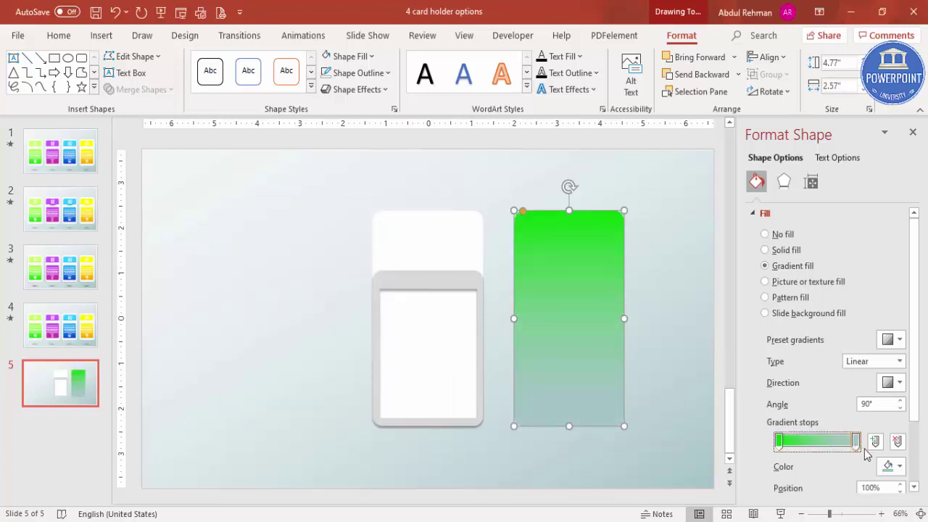
pyautogui.click(891, 466)
pyautogui.click(839, 445)
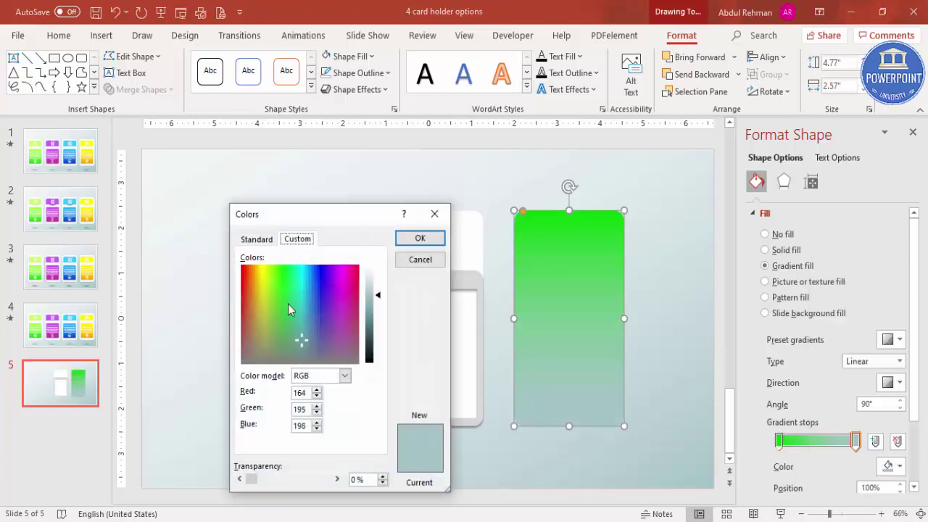
pyautogui.click(258, 240)
pyautogui.click(276, 341)
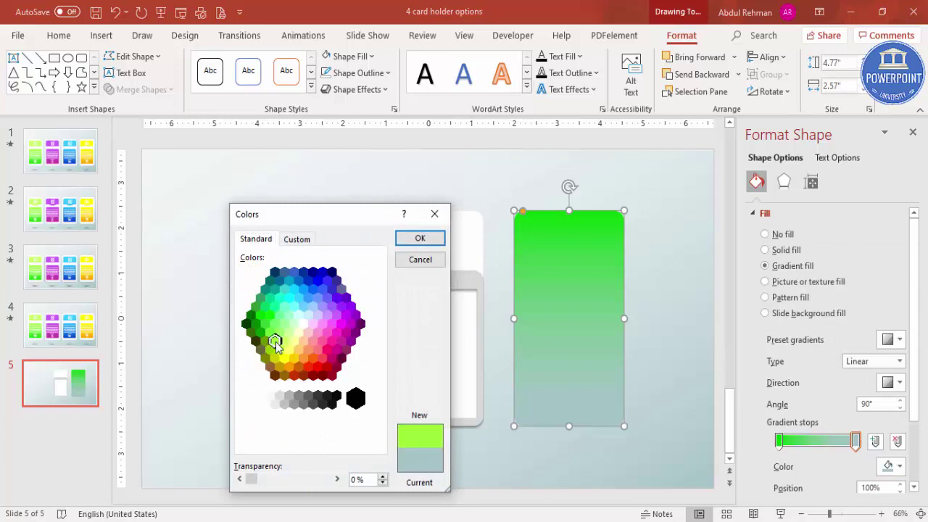
pyautogui.click(279, 350)
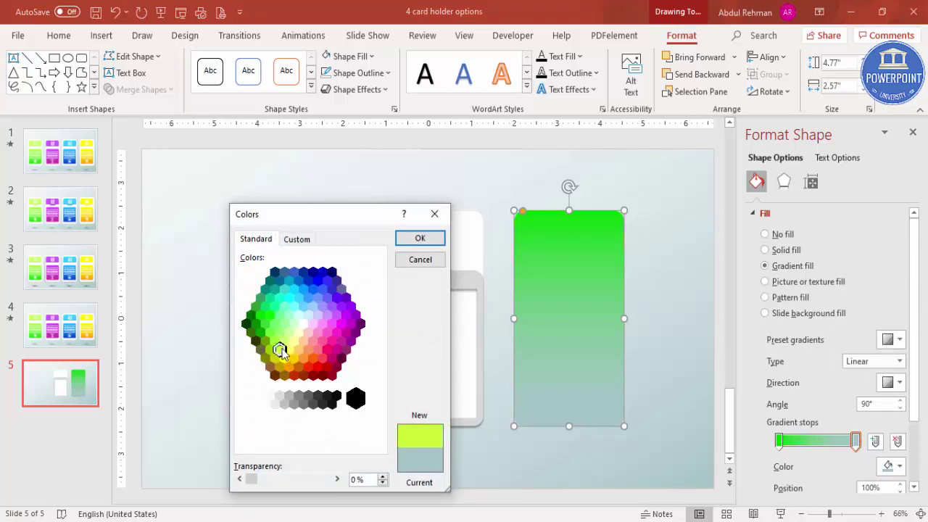
pyautogui.click(417, 239)
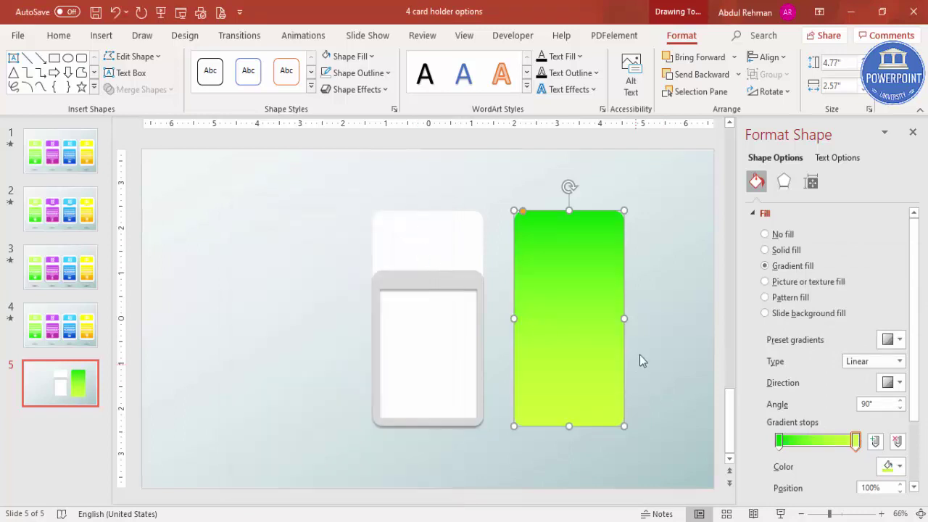
# Switch the gradient to Linear Up, shrink the panel, move it onto the holder and send it to back
pyautogui.click(896, 382)
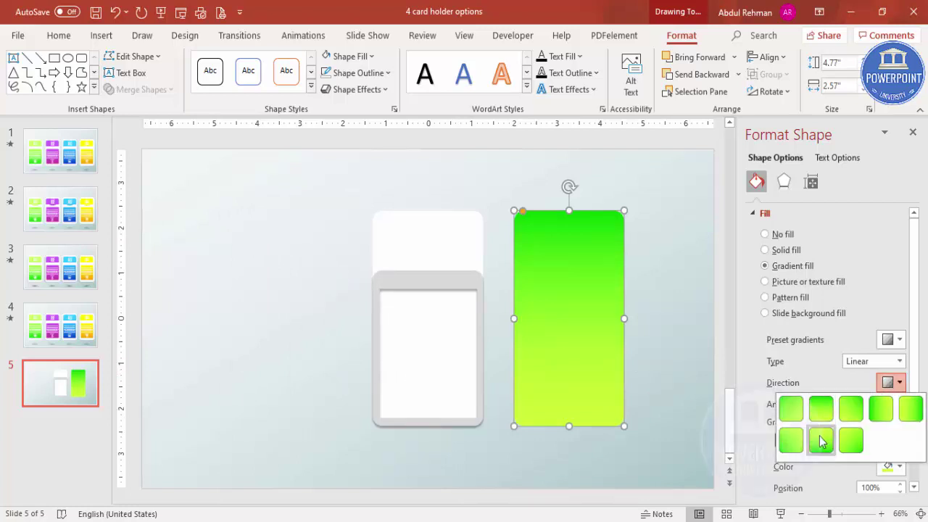
pyautogui.click(822, 444)
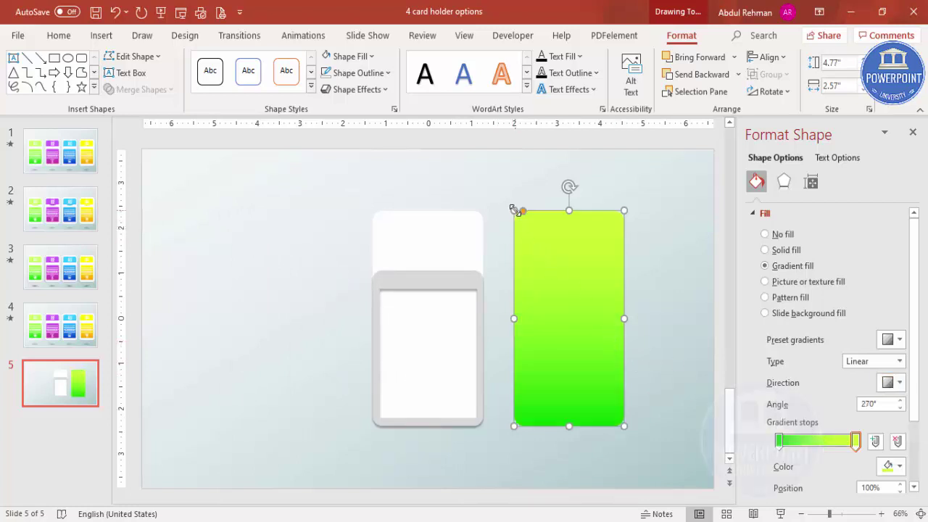
pyautogui.moveTo(514, 210); pyautogui.dragTo(520, 223)
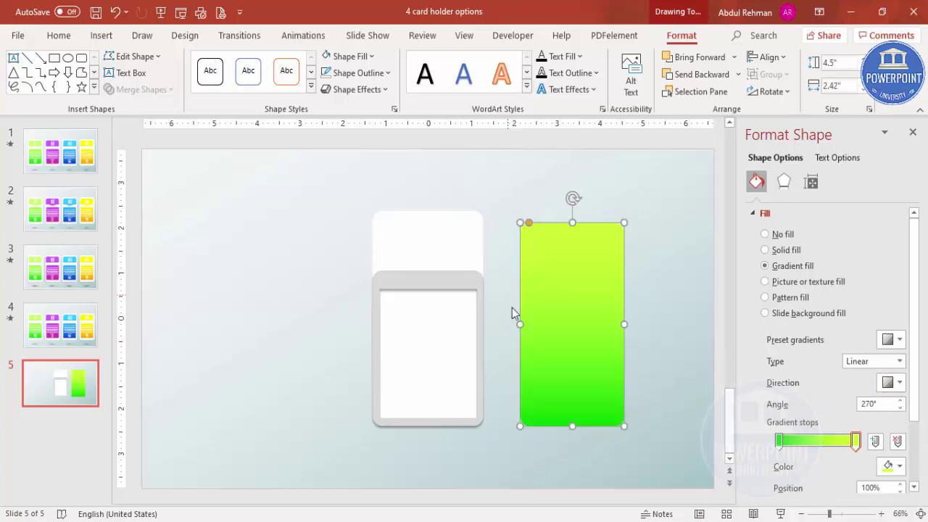
pyautogui.click(521, 322)
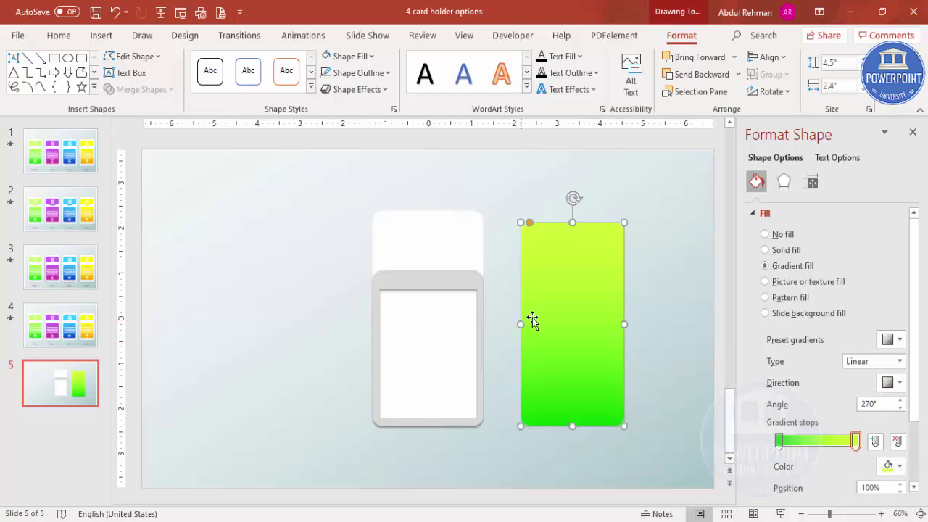
pyautogui.moveTo(567, 307); pyautogui.dragTo(447, 300)
pyautogui.click(701, 75)
pyautogui.click(591, 255)
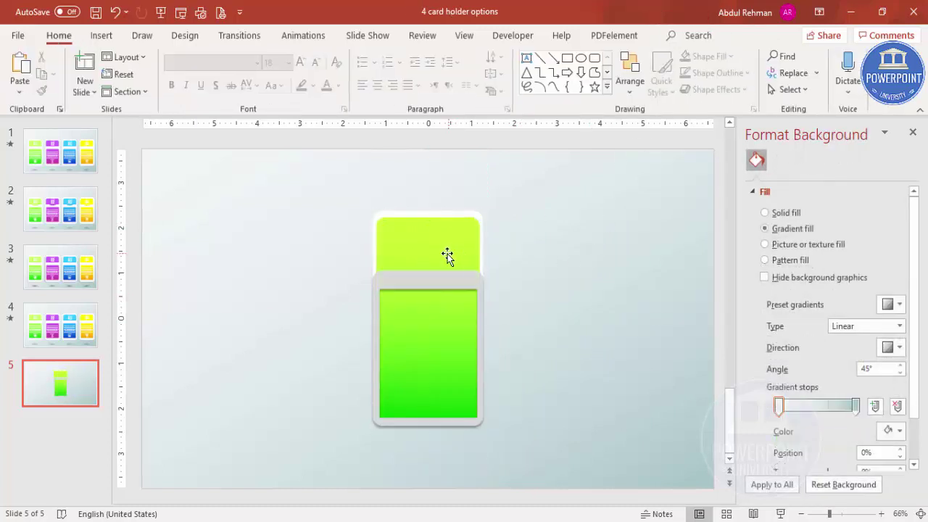
# Fill the card holder frame solid white
pyautogui.click(450, 280)
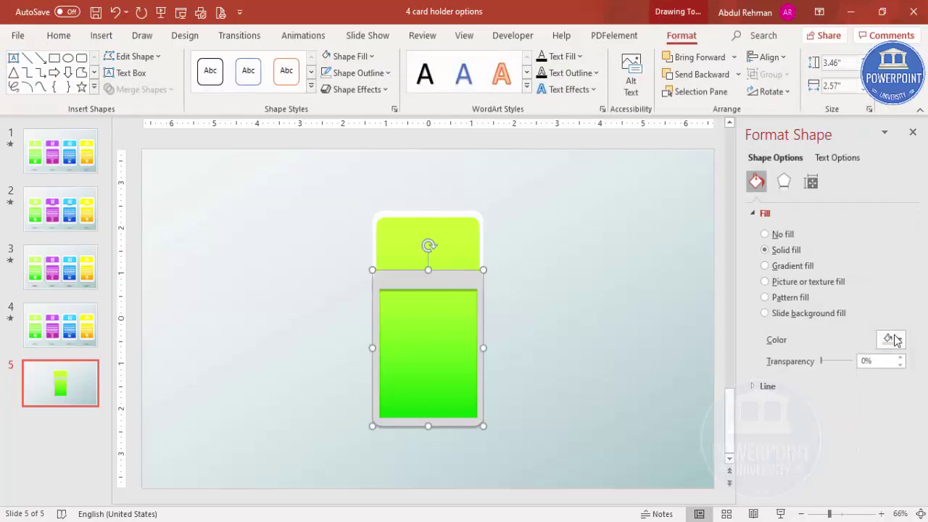
pyautogui.click(891, 338)
pyautogui.click(815, 146)
pyautogui.click(613, 271)
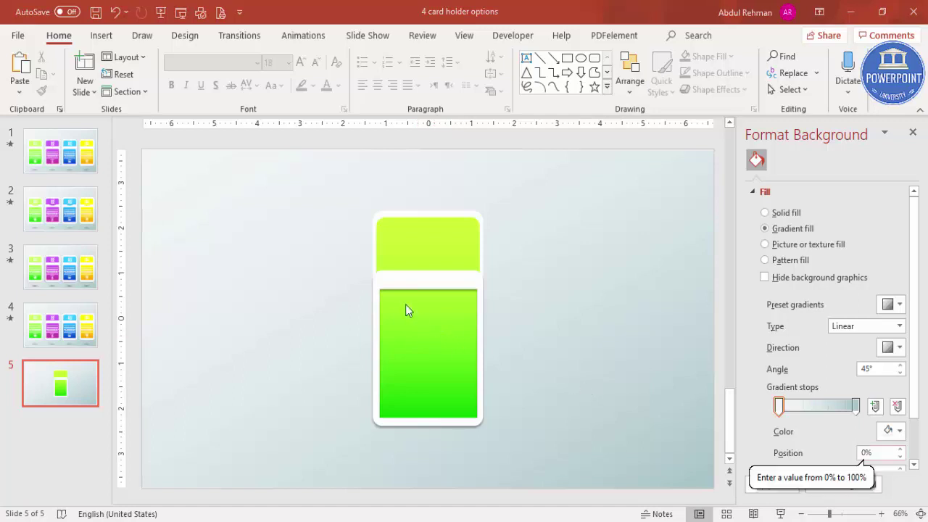
pyautogui.click(100, 36)
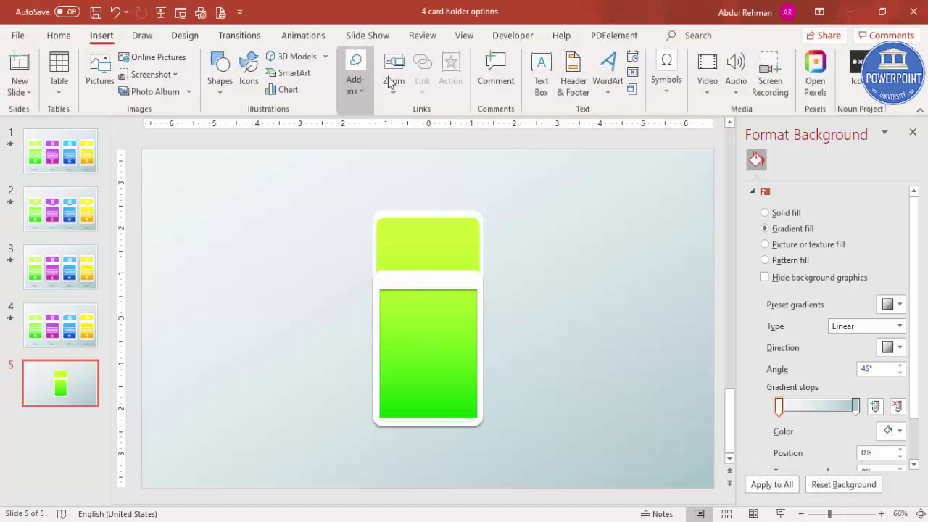
# Add a text box reading 'Option' with '01' on a second line
pyautogui.click(540, 73)
pyautogui.moveTo(521, 217); pyautogui.dragTo(614, 260)
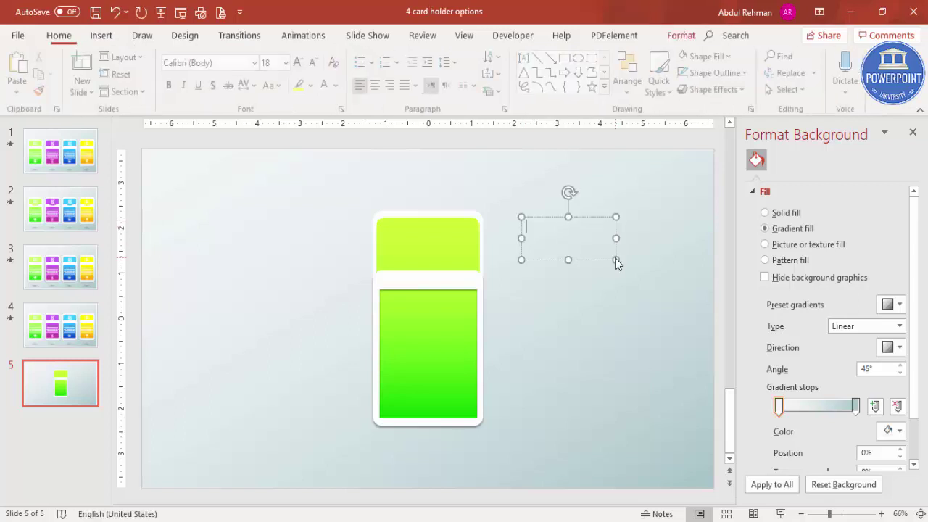
pyautogui.write('Option 01')
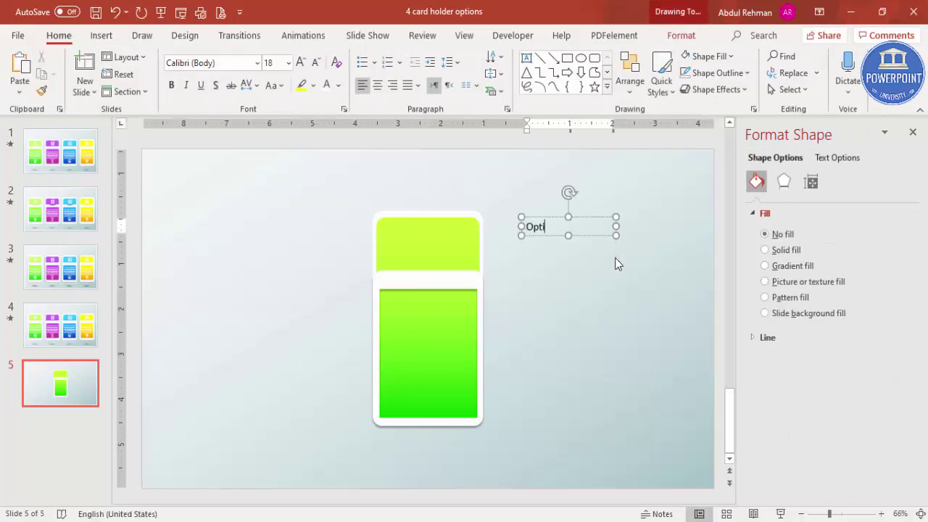
pyautogui.press('BackSpace')
pyautogui.press('BackSpace')
pyautogui.press('Return')
pyautogui.write('01')
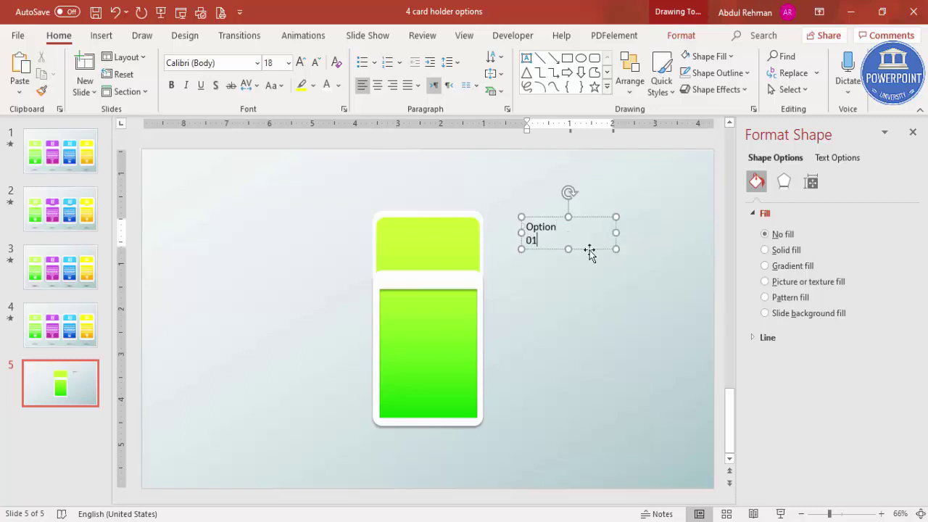
# Centre the label text and set its font to Oswald
pyautogui.click(555, 218)
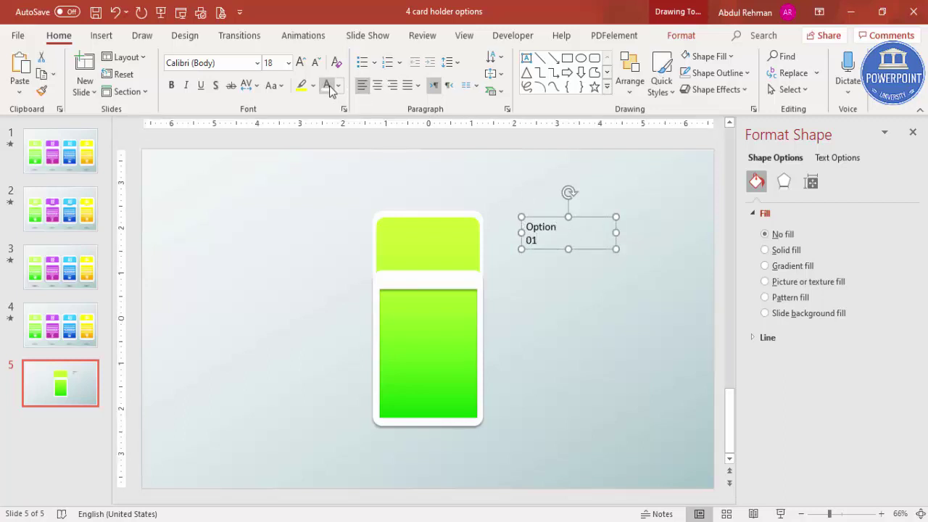
pyautogui.click(377, 85)
pyautogui.click(236, 65)
pyautogui.write('Oswald')
pyautogui.press('Return')
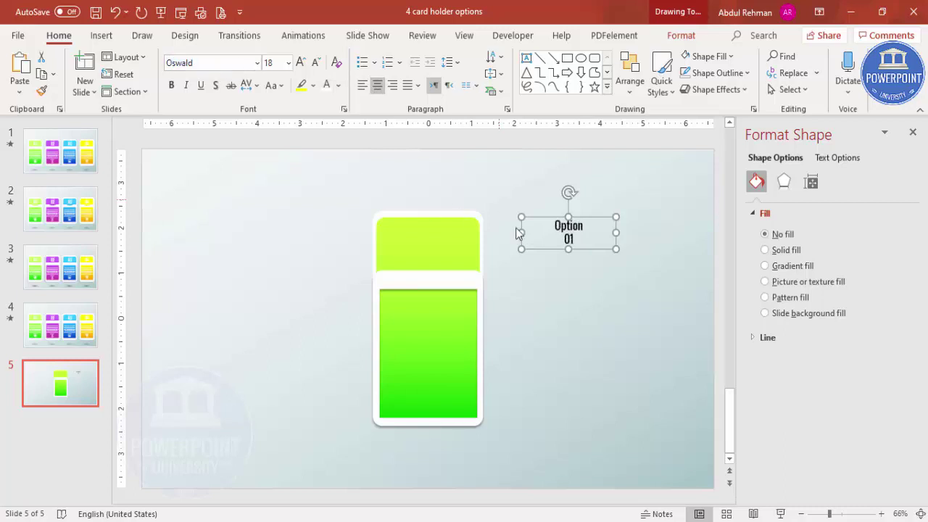
# Enlarge the 01 number three sizes and move the label onto the card's green header
pyautogui.moveTo(560, 240); pyautogui.dragTo(604, 240)
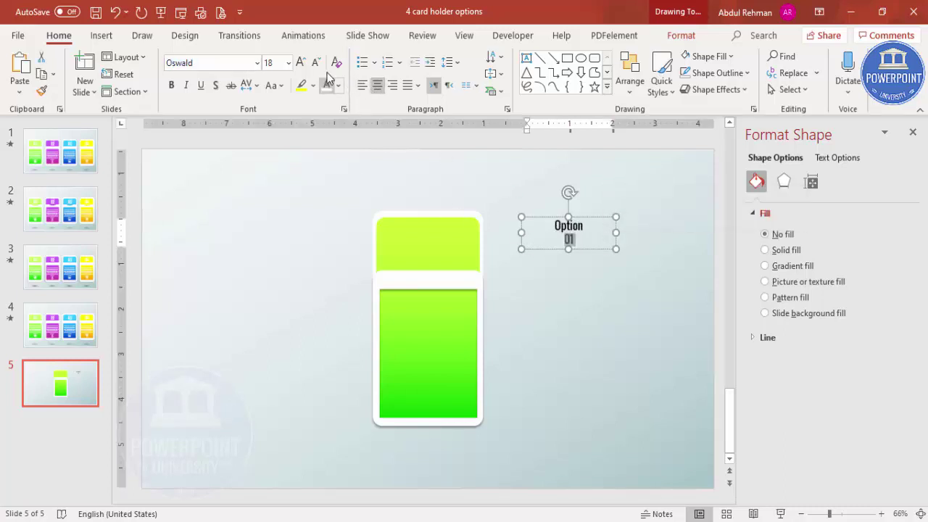
pyautogui.click(301, 63)
pyautogui.click(301, 63)
pyautogui.click(301, 63)
pyautogui.click(301, 63)
pyautogui.click(300, 63)
pyautogui.click(301, 63)
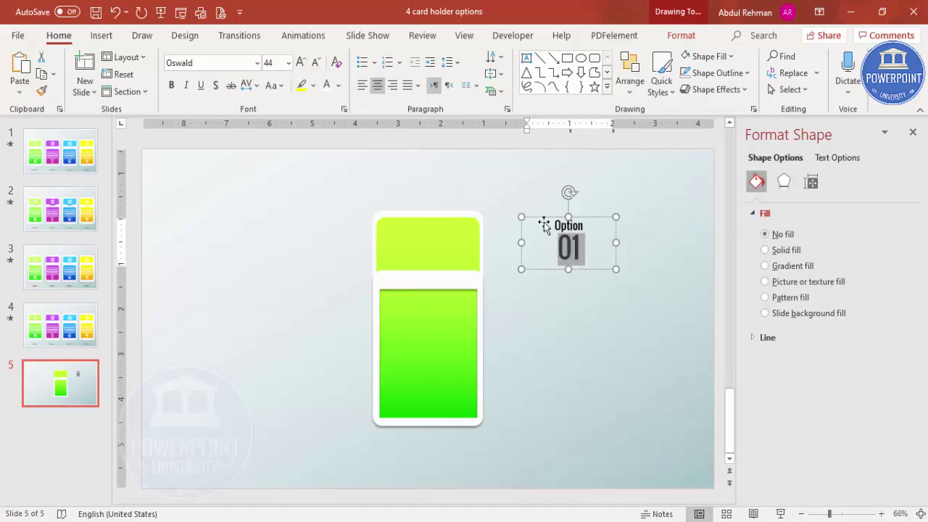
pyautogui.moveTo(536, 218); pyautogui.dragTo(401, 232)
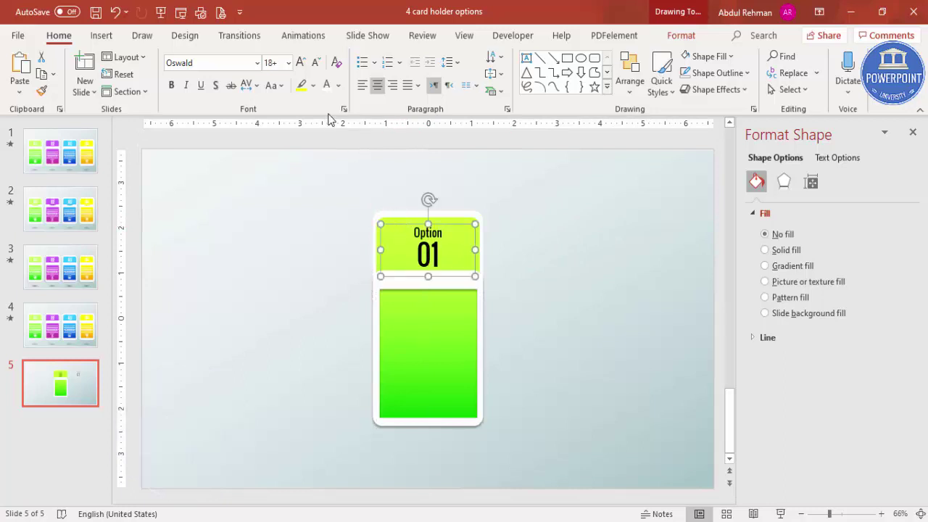
# Give the label text a shadow and make its font colour black
pyautogui.click(326, 90)
pyautogui.click(220, 87)
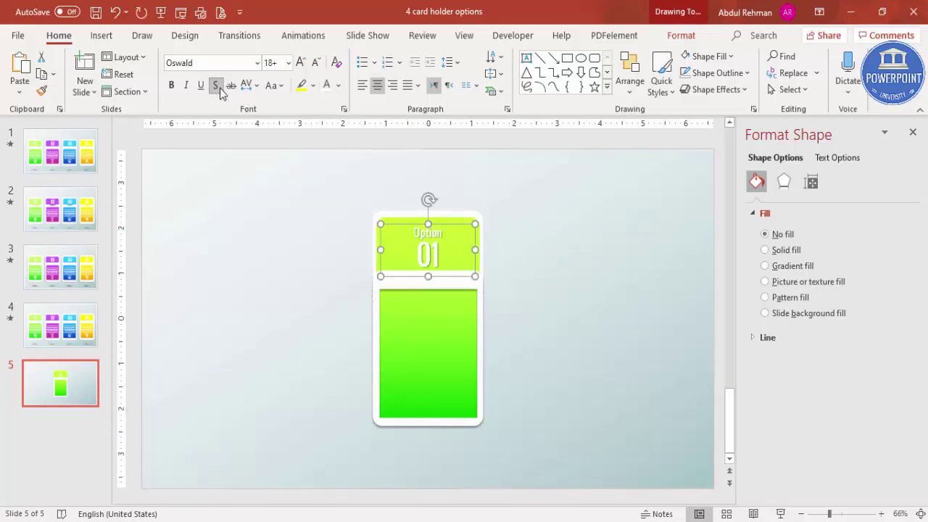
pyautogui.click(543, 291)
pyautogui.click(440, 228)
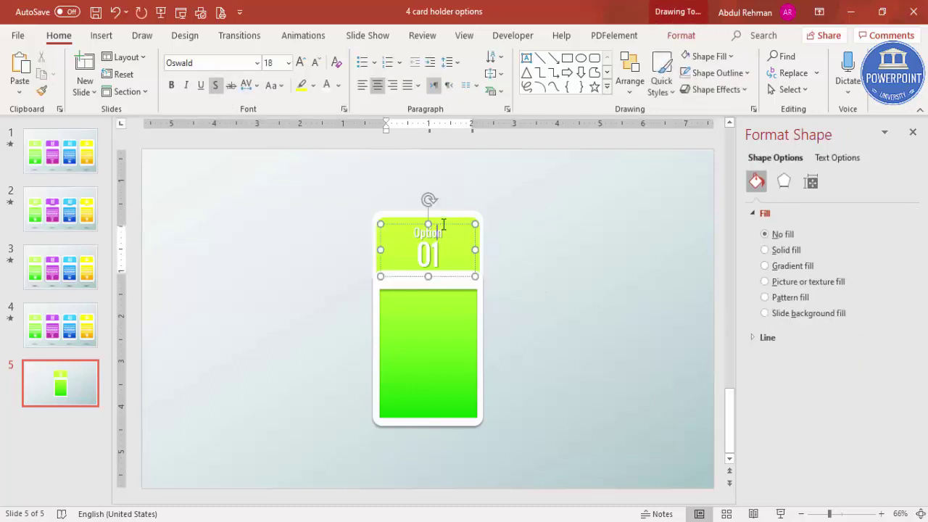
pyautogui.click(441, 223)
pyautogui.click(338, 85)
pyautogui.click(336, 124)
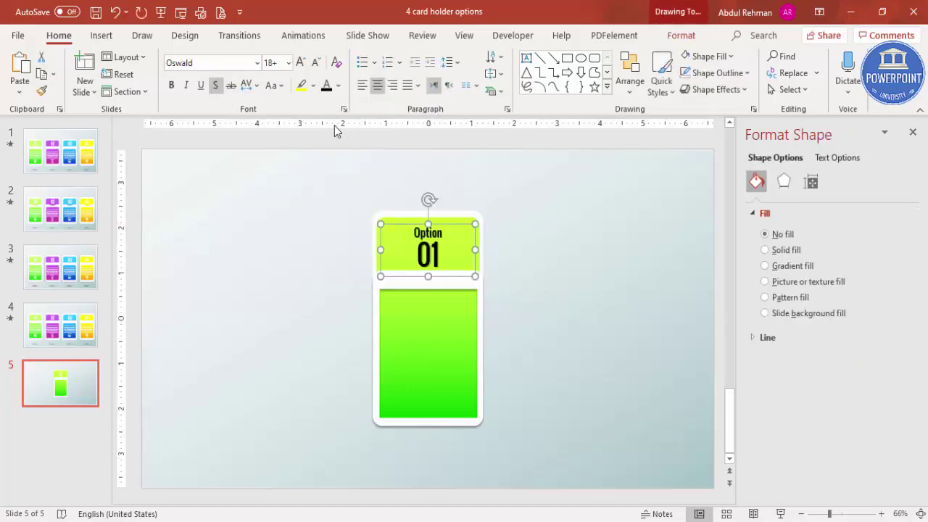
pyautogui.click(529, 226)
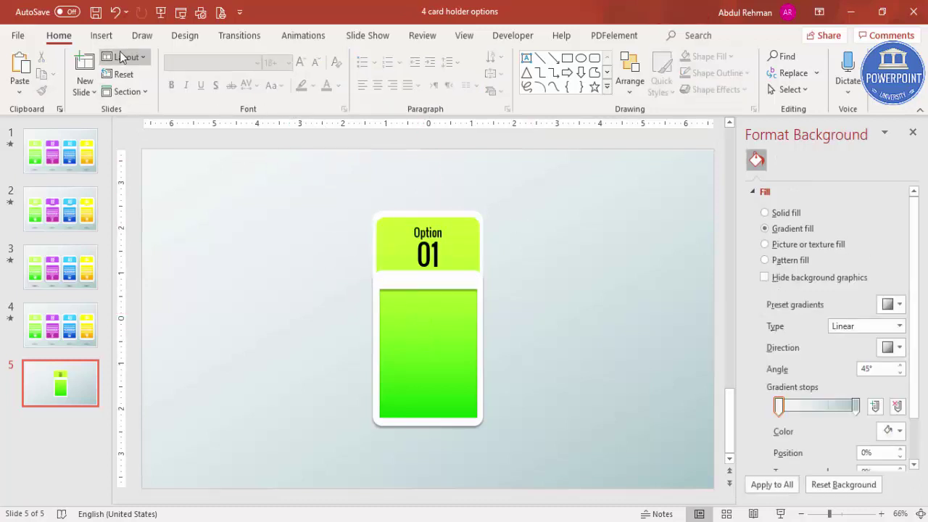
# Draw a text box right of the card and generate a Lorem ipsum paragraph with =lorem(1)
pyautogui.click(101, 35)
pyautogui.click(541, 75)
pyautogui.moveTo(512, 300); pyautogui.dragTo(593, 426)
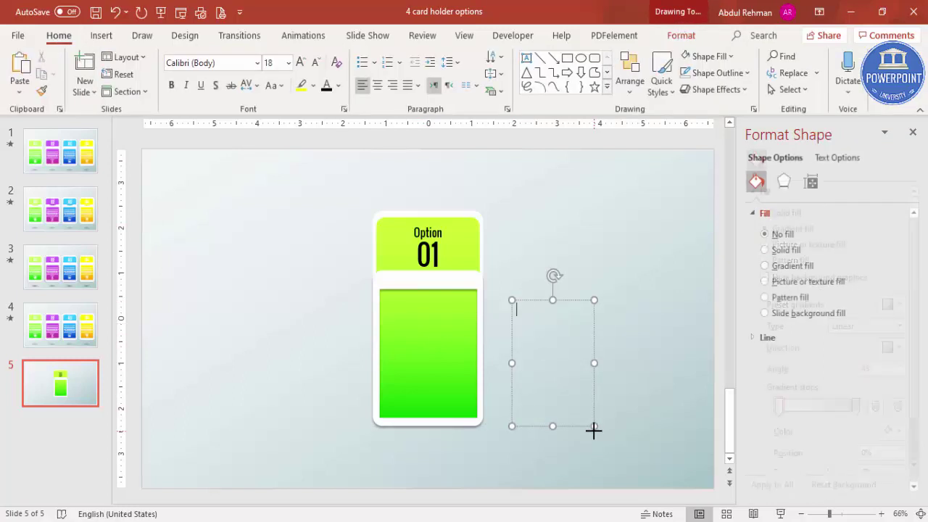
pyautogui.write('=')
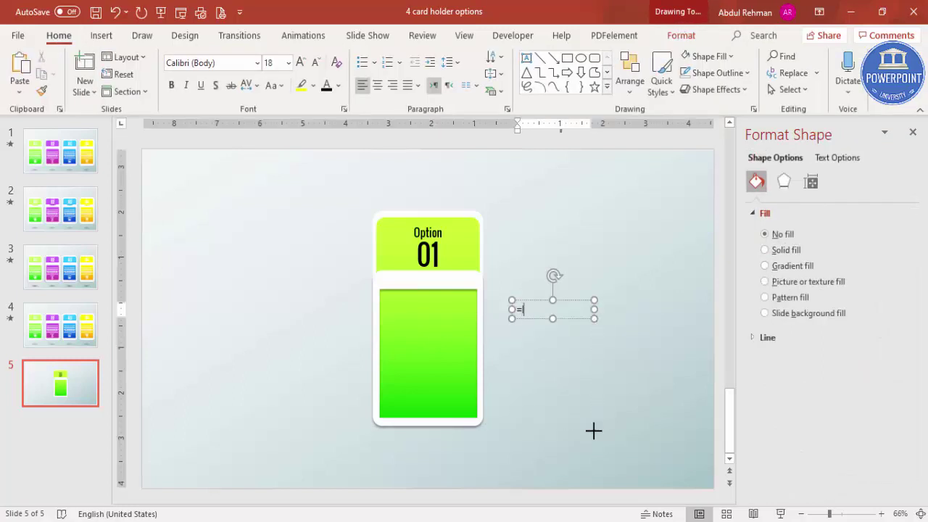
pyautogui.write('lorem(1')
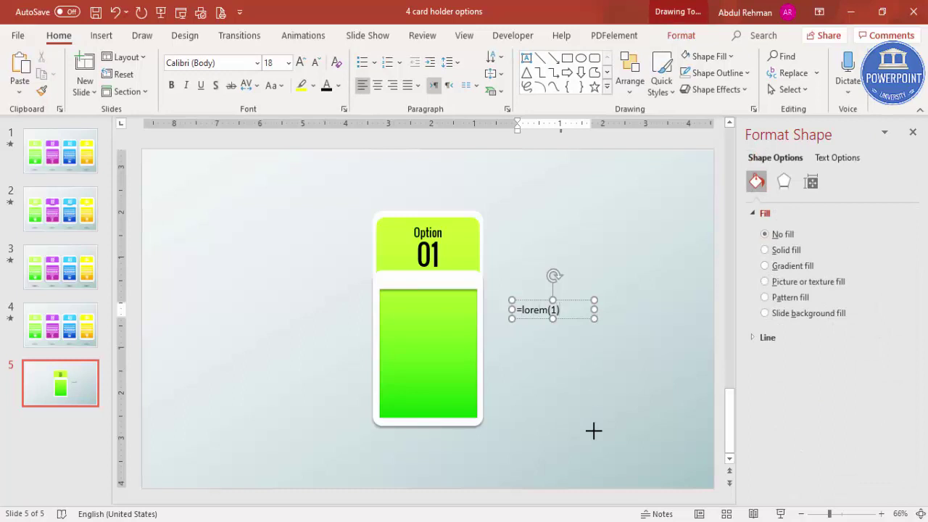
pyautogui.write(')')
pyautogui.press('Return')
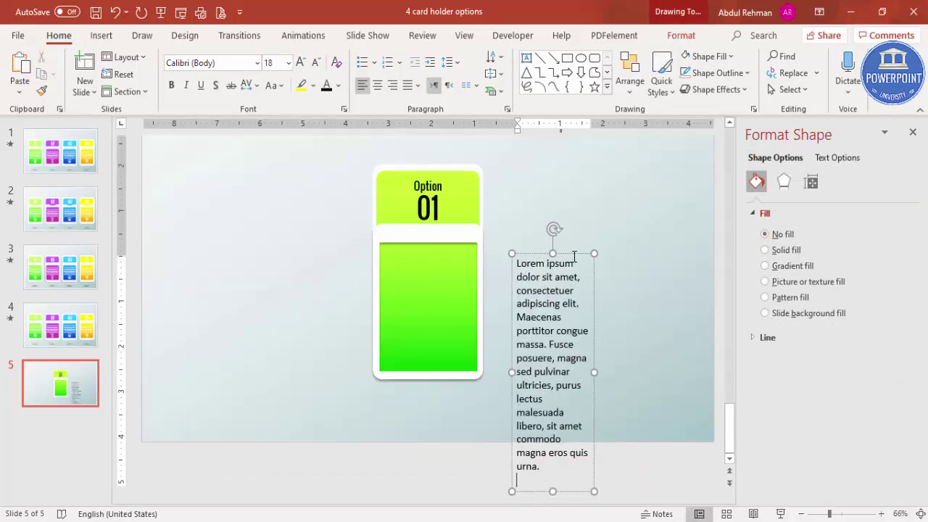
# Format the paragraph centred, white, in Century Gothic at 10.5 pt
pyautogui.click(572, 253)
pyautogui.click(377, 85)
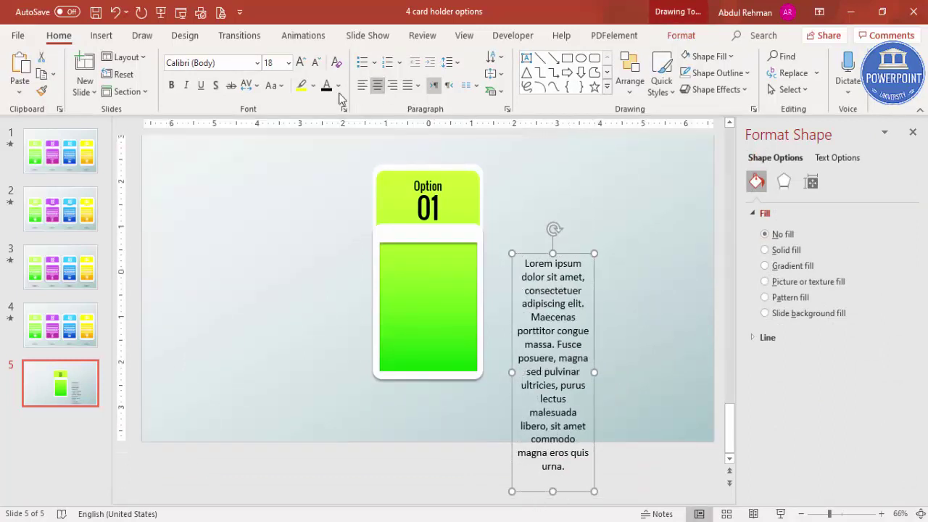
pyautogui.click(339, 87)
pyautogui.click(332, 124)
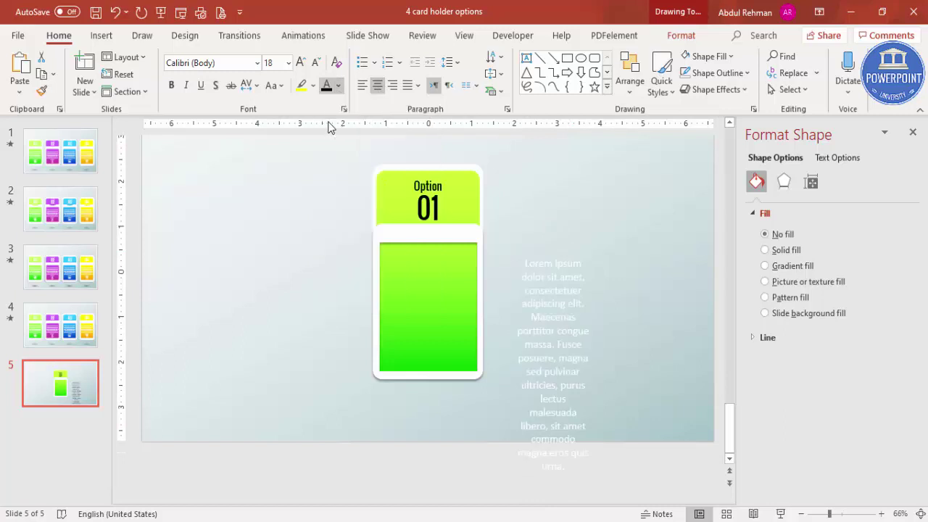
pyautogui.click(223, 65)
pyautogui.write('Century Gothic')
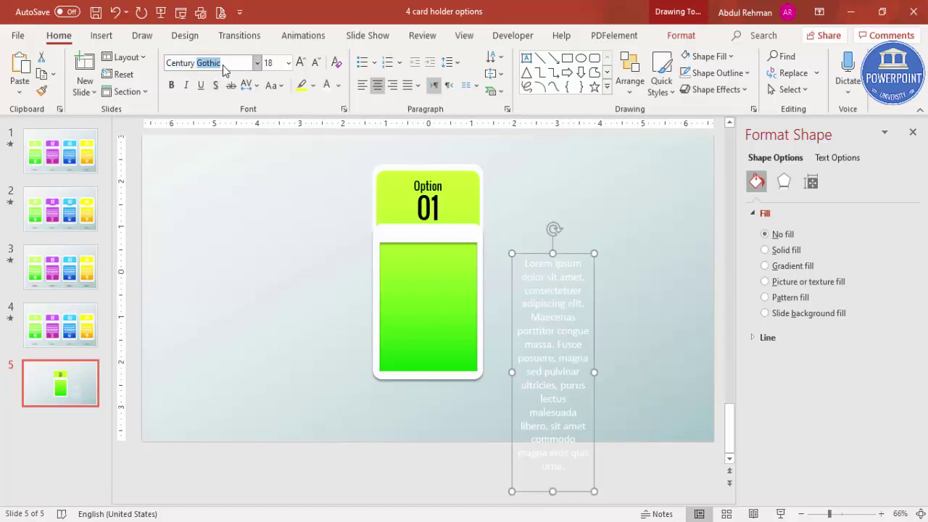
pyautogui.press('Return')
pyautogui.click(315, 63)
pyautogui.click(315, 63)
pyautogui.click(315, 63)
pyautogui.click(316, 63)
pyautogui.click(315, 63)
# Move the paragraph onto the card's green body panel, widening and nudging it into place
pyautogui.moveTo(582, 304); pyautogui.dragTo(457, 302)
pyautogui.moveTo(468, 345); pyautogui.dragTo(476, 341)
pyautogui.moveTo(453, 297); pyautogui.dragTo(453, 302)
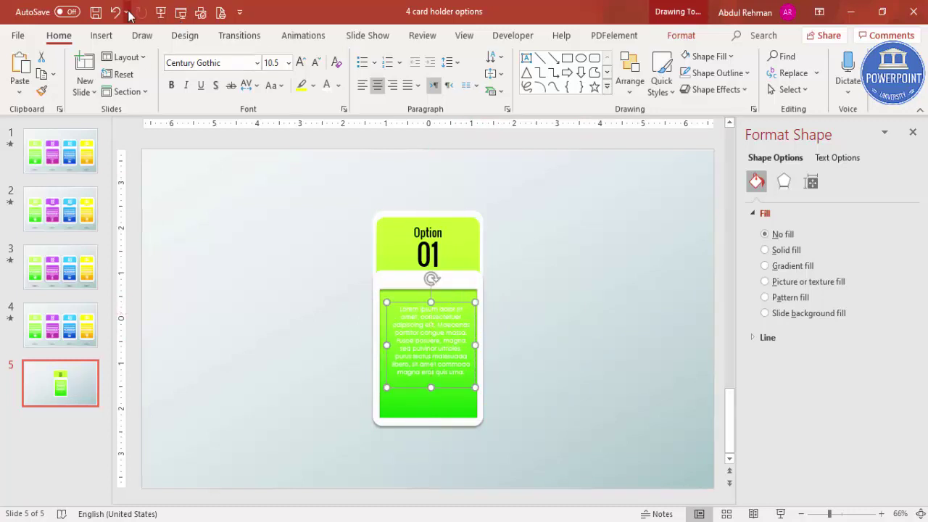
# Nudge the body text slightly left on the green panel and deselect it
pyautogui.click(102, 34)
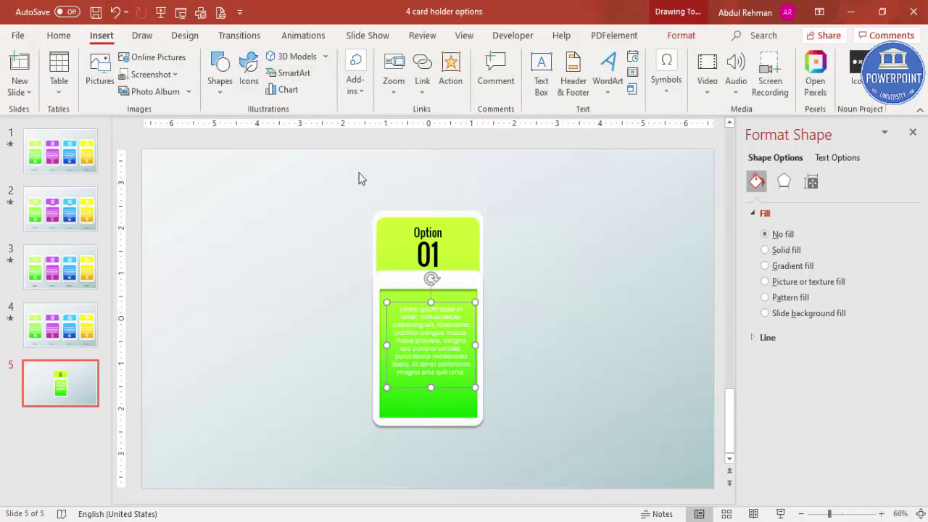
pyautogui.moveTo(455, 304); pyautogui.dragTo(453, 303)
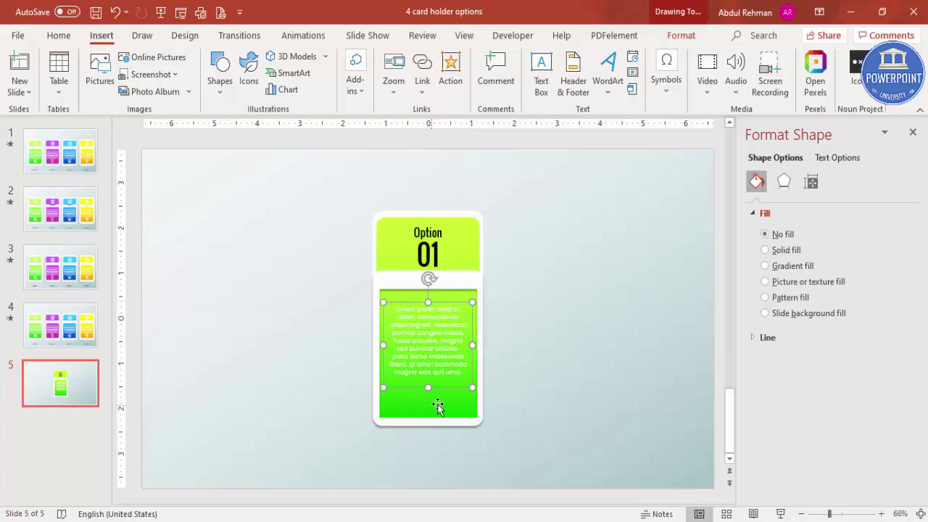
pyautogui.click(511, 392)
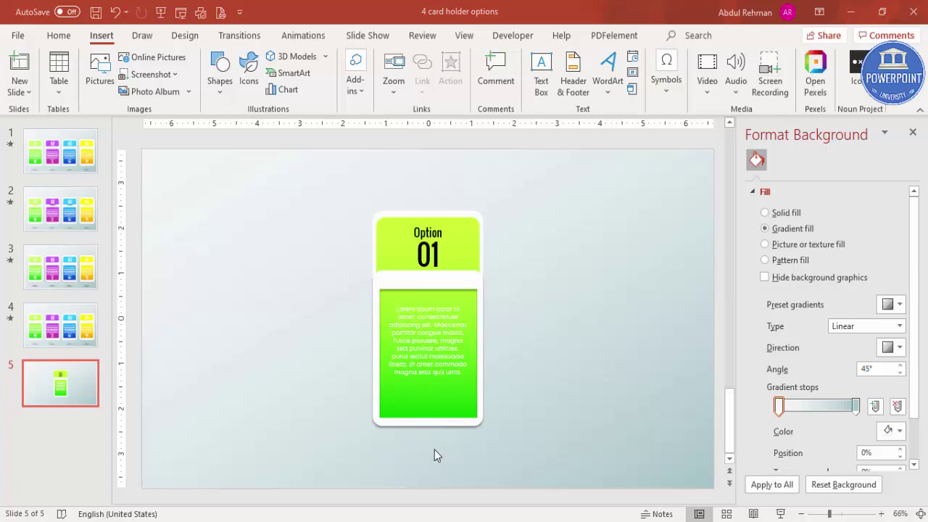
# Group the Option 01 header, body text and white holder, then send the group back one layer
pyautogui.click(462, 229)
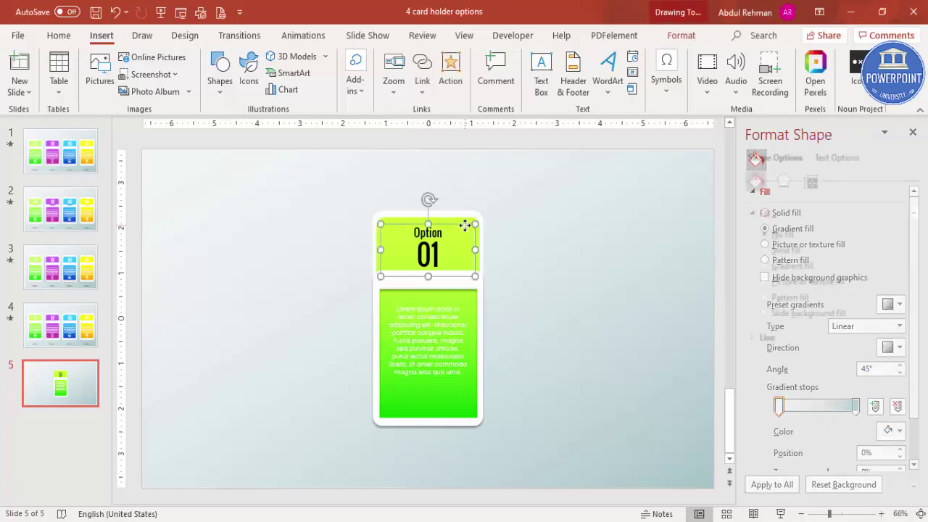
pyautogui.keyDown('shift'); pyautogui.click(440, 310); pyautogui.keyUp('shift')
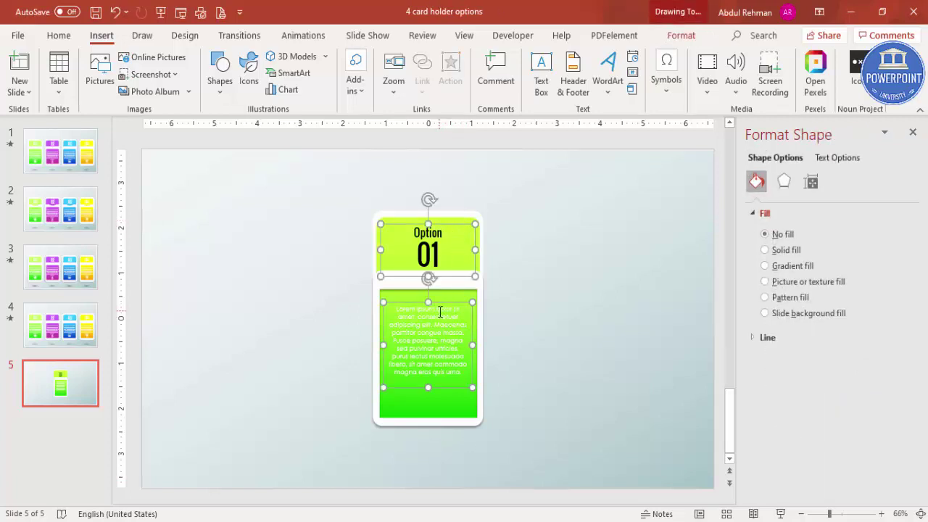
pyautogui.keyDown('shift'); pyautogui.click(442, 406); pyautogui.keyUp('shift')
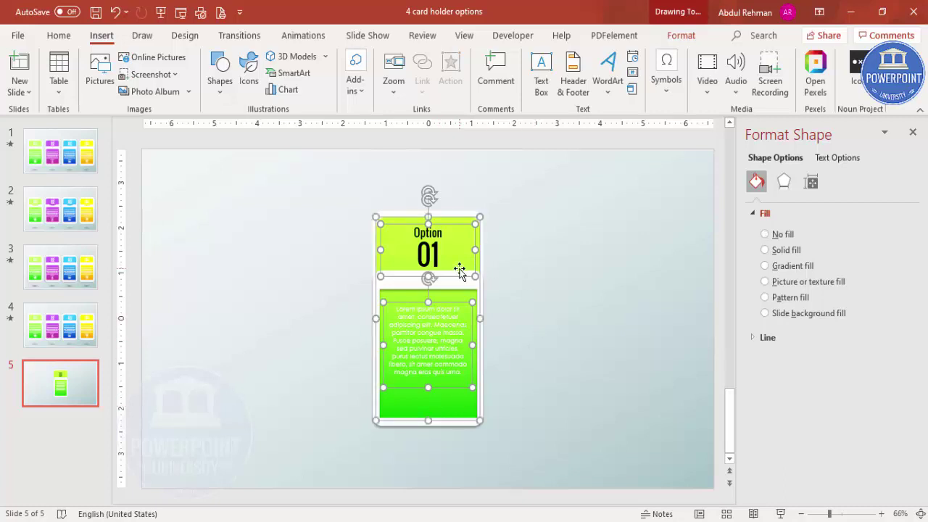
pyautogui.hotkey('ctrl', 'g')
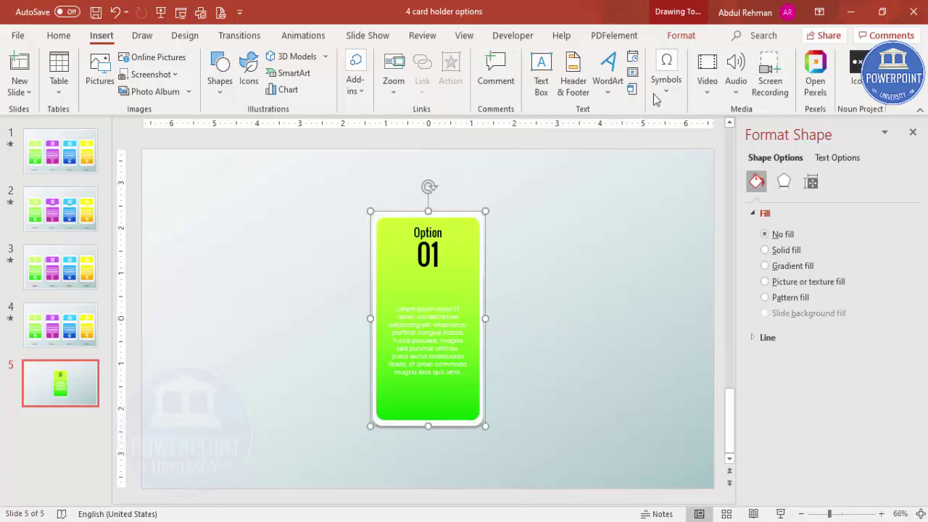
pyautogui.click(689, 35)
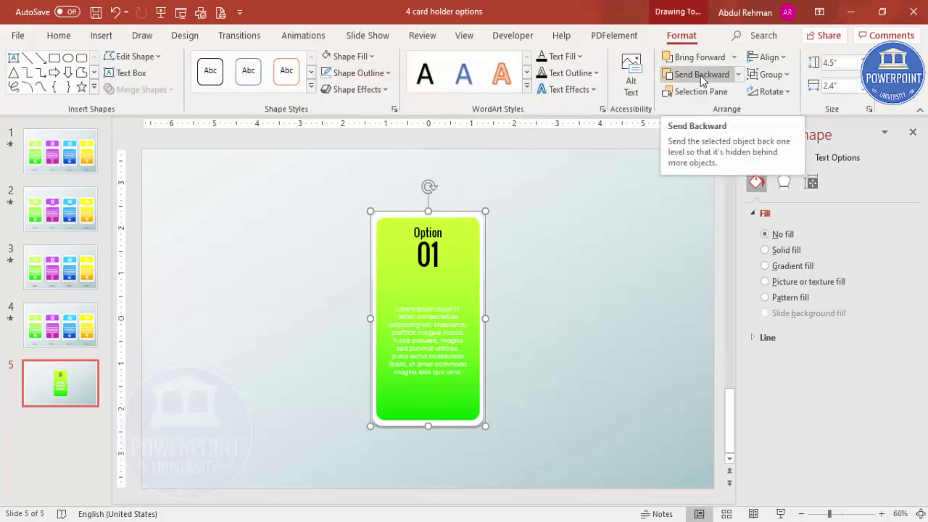
pyautogui.click(700, 75)
# Draw a flat oval just below the card with no outline
pyautogui.click(524, 303)
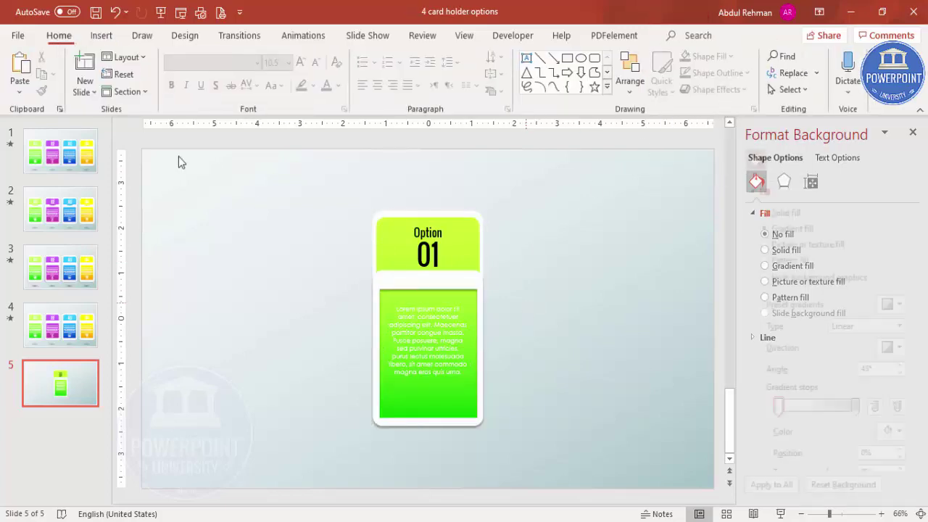
pyautogui.click(101, 36)
pyautogui.click(224, 99)
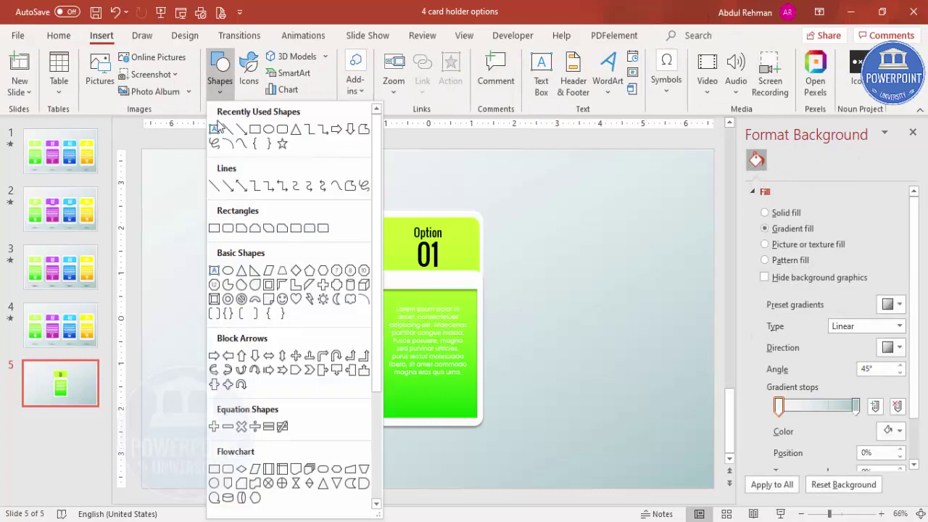
pyautogui.click(230, 269)
pyautogui.moveTo(381, 441); pyautogui.dragTo(454, 456)
pyautogui.click(358, 74)
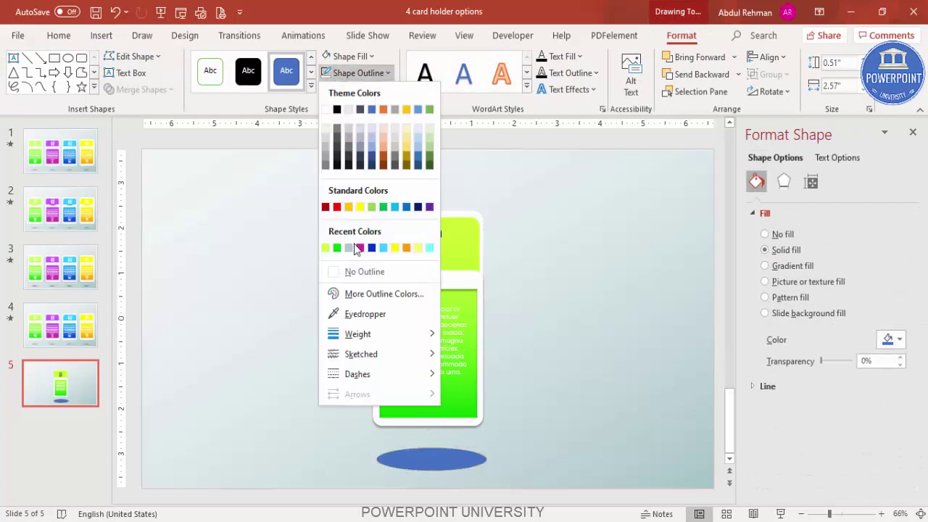
pyautogui.click(362, 272)
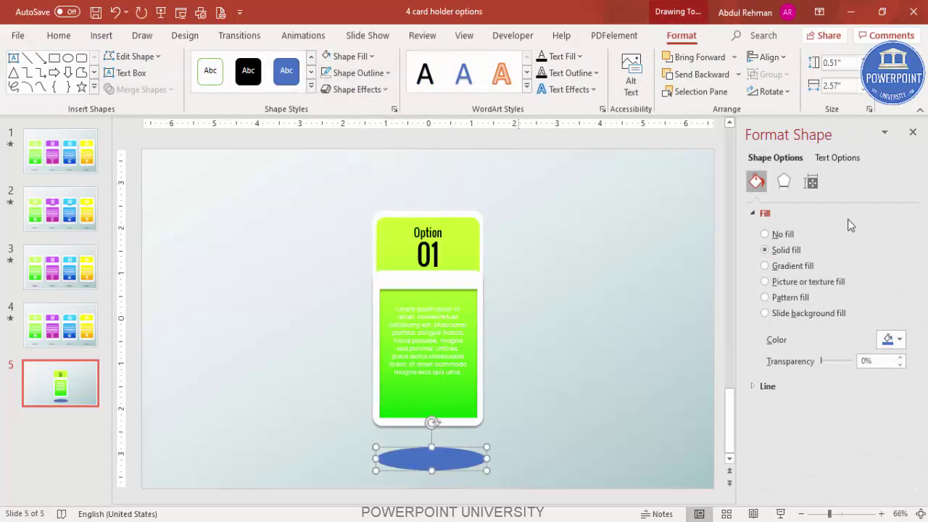
# Fill the oval with a radial gradient radiating from the centre
pyautogui.click(794, 266)
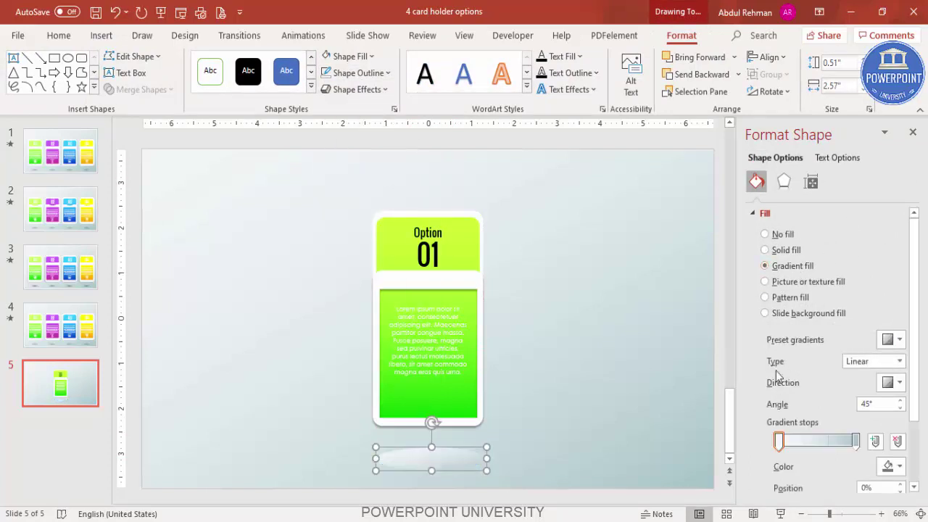
pyautogui.click(863, 361)
pyautogui.click(855, 387)
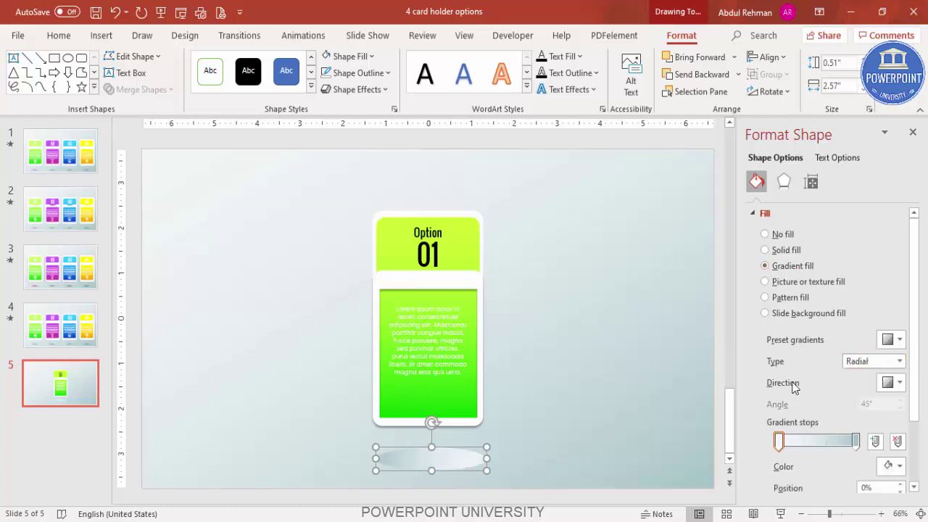
pyautogui.click(884, 384)
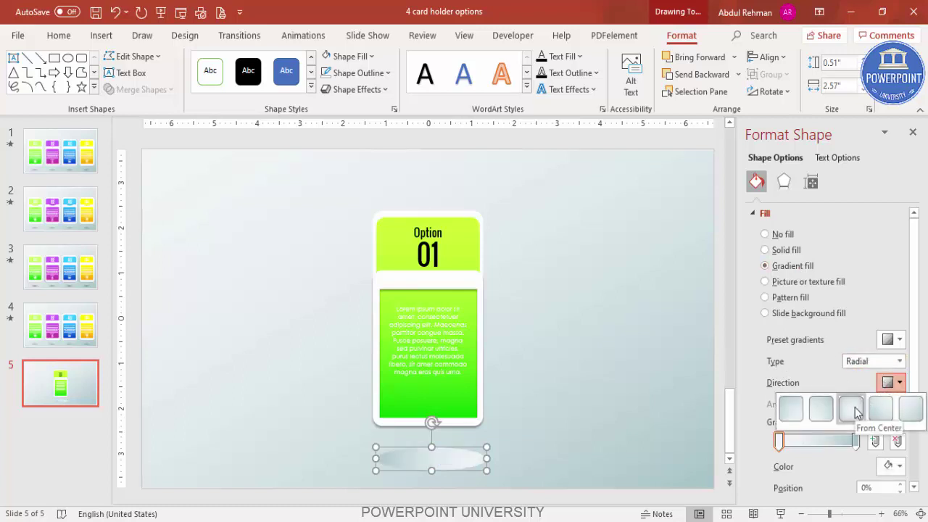
pyautogui.click(856, 408)
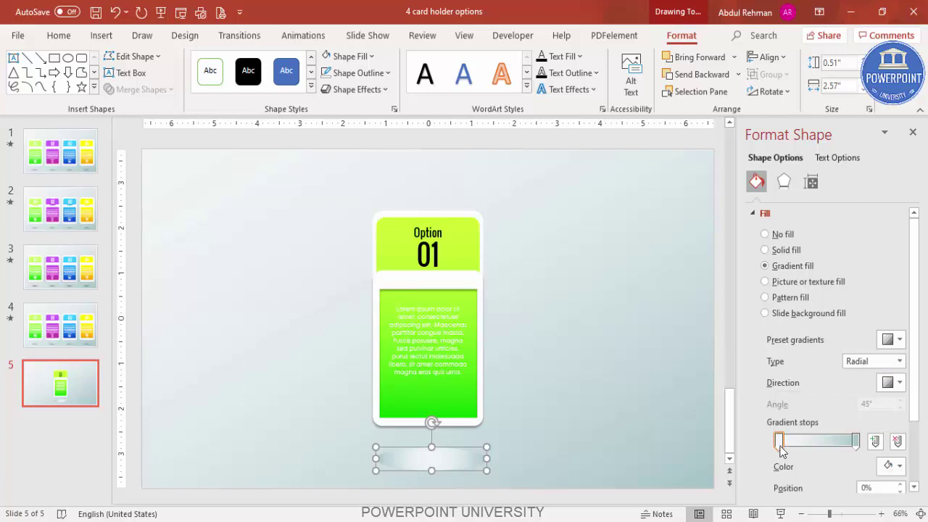
# Make the first gradient stop black and sample the slide background for the second stop
pyautogui.click(892, 465)
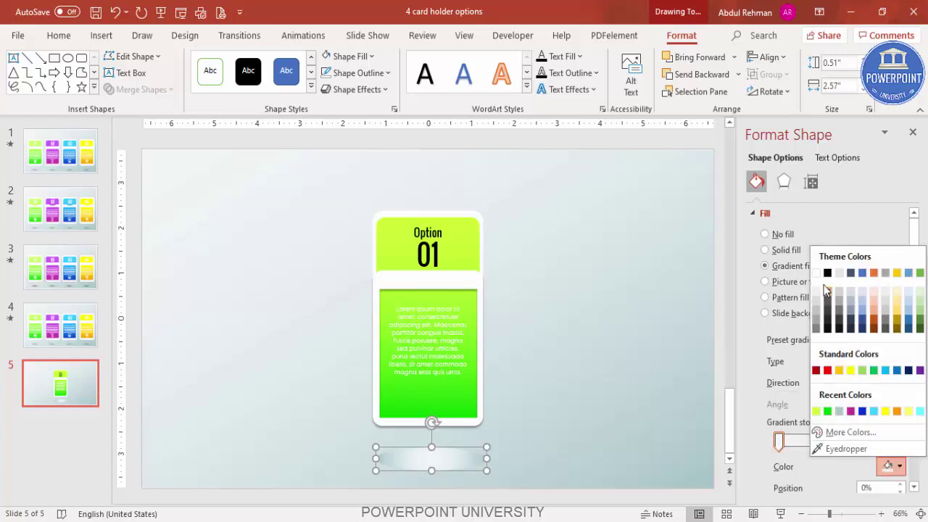
pyautogui.click(826, 273)
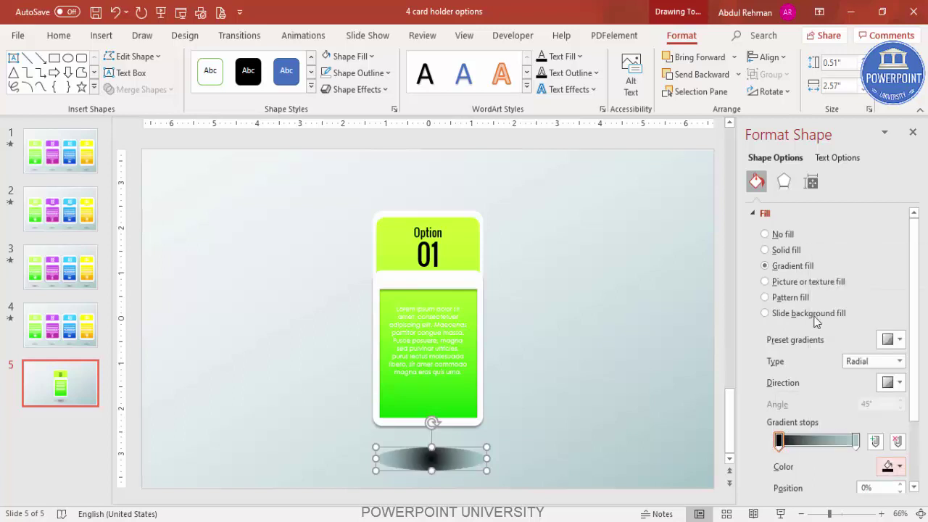
pyautogui.click(856, 441)
pyautogui.click(892, 466)
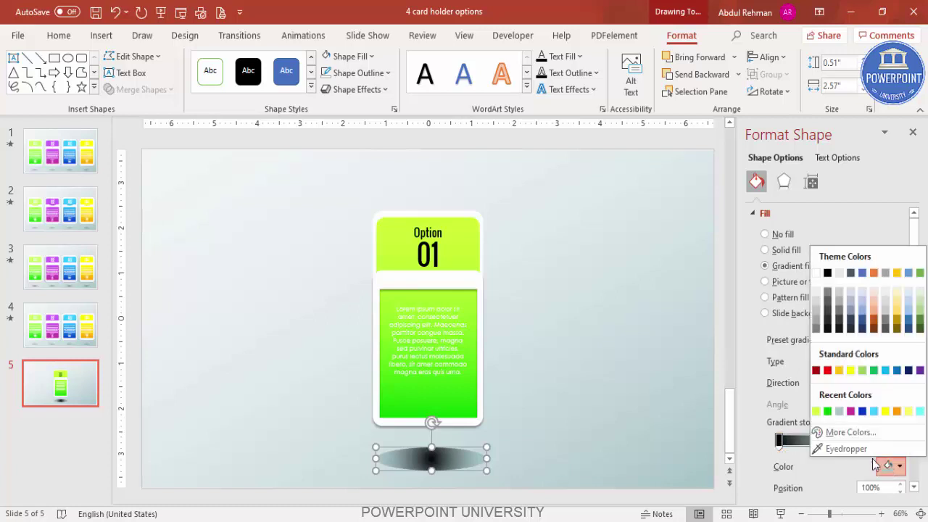
pyautogui.click(849, 449)
pyautogui.click(560, 454)
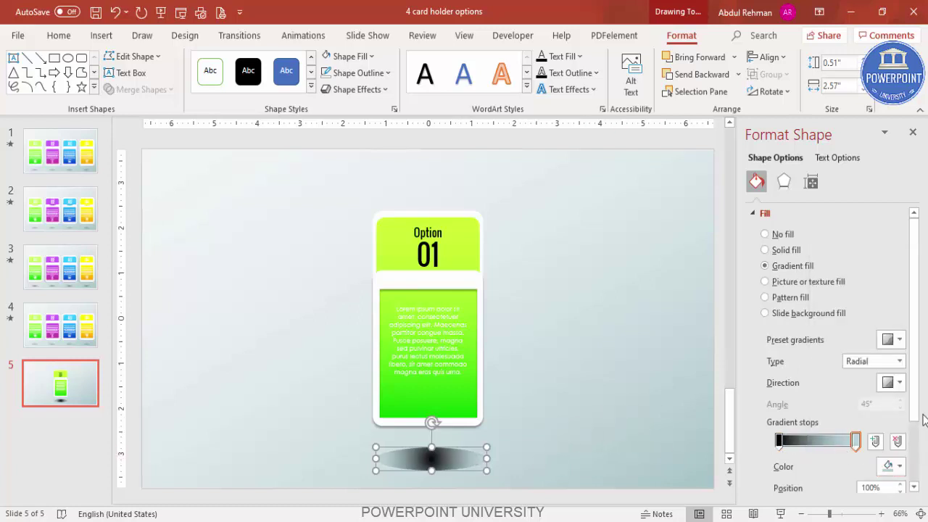
pyautogui.scroll(-2, 843, 432)
# Make the second gradient stop fully transparent and give the oval 9 pt soft edges
pyautogui.moveTo(830, 428)
pyautogui.mouseDown()
pyautogui.moveTo(883, 429)
pyautogui.moveTo(834, 424)
pyautogui.mouseUp()
pyautogui.click(780, 358)
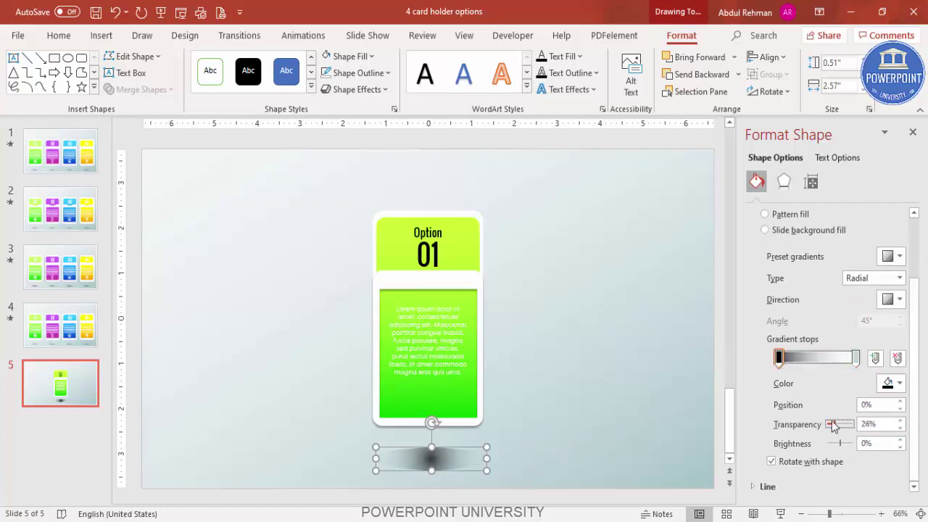
pyautogui.click(785, 182)
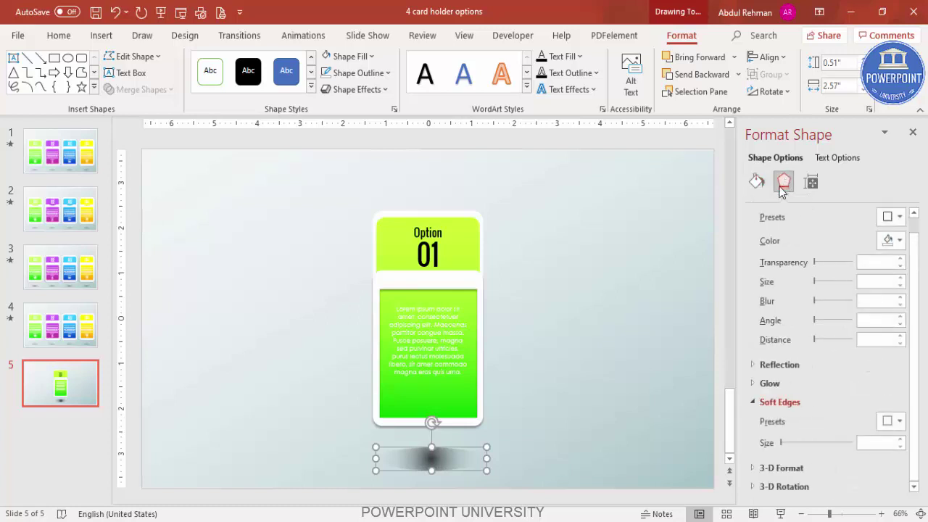
pyautogui.click(900, 439)
pyautogui.click(901, 439)
pyautogui.click(900, 439)
pyautogui.click(900, 440)
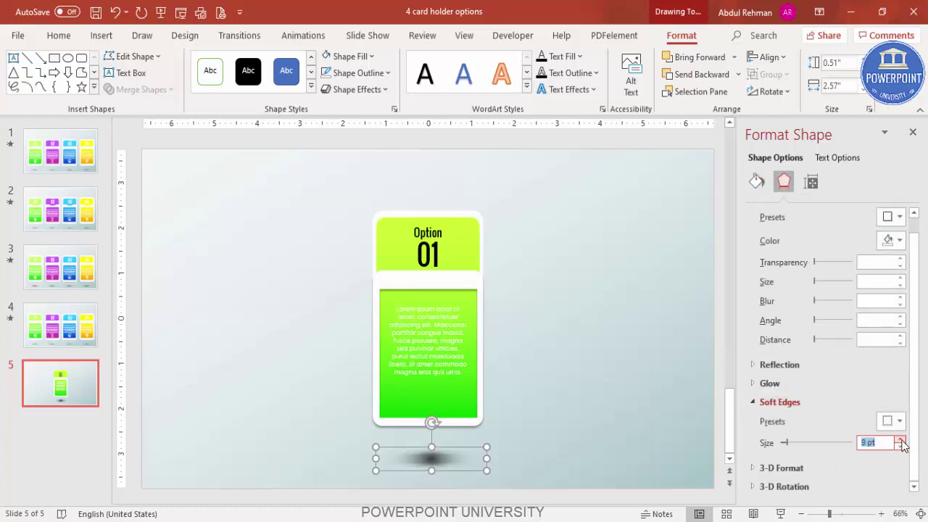
pyautogui.click(441, 456)
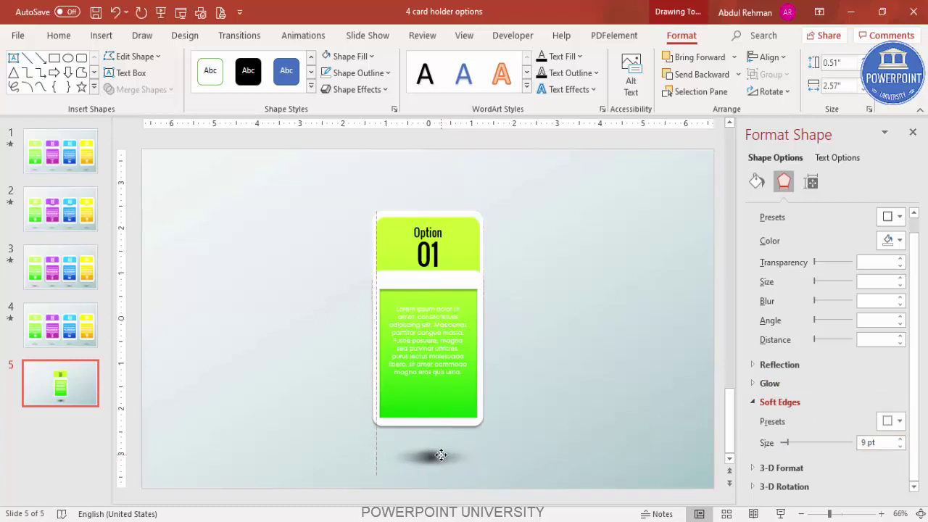
# Select the card with its shadow oval and move both to the slide's left side
pyautogui.click(261, 234)
pyautogui.moveTo(284, 184); pyautogui.dragTo(563, 484)
pyautogui.moveTo(471, 281); pyautogui.dragTo(406, 283)
# Duplicate again to make four cards, then select all four and nudge them into position
pyautogui.hotkey('ctrl', 'd')
pyautogui.hotkey('ctrl', 'd')
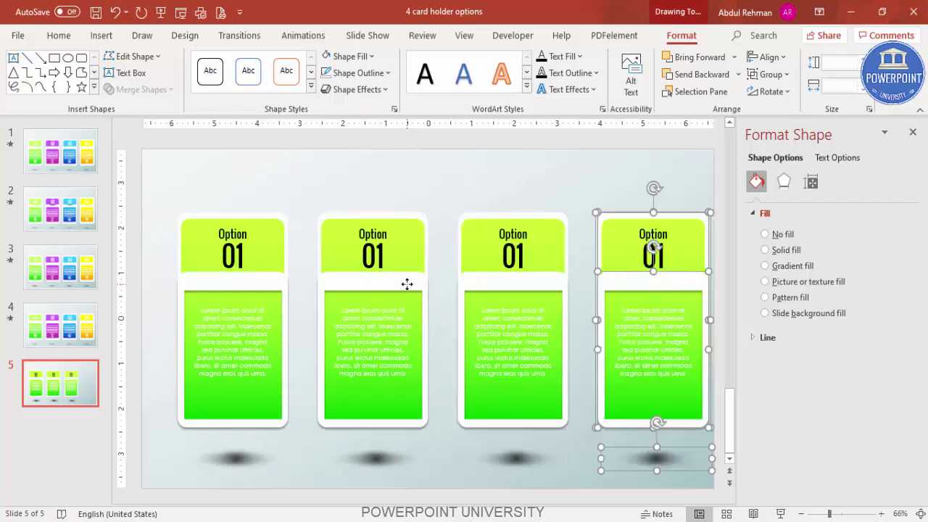
pyautogui.click(147, 188)
pyautogui.moveTo(152, 174); pyautogui.dragTo(725, 502)
pyautogui.press('Left')
pyautogui.press('Left')
pyautogui.press('Left')
pyautogui.press('Left')
pyautogui.press('Left')
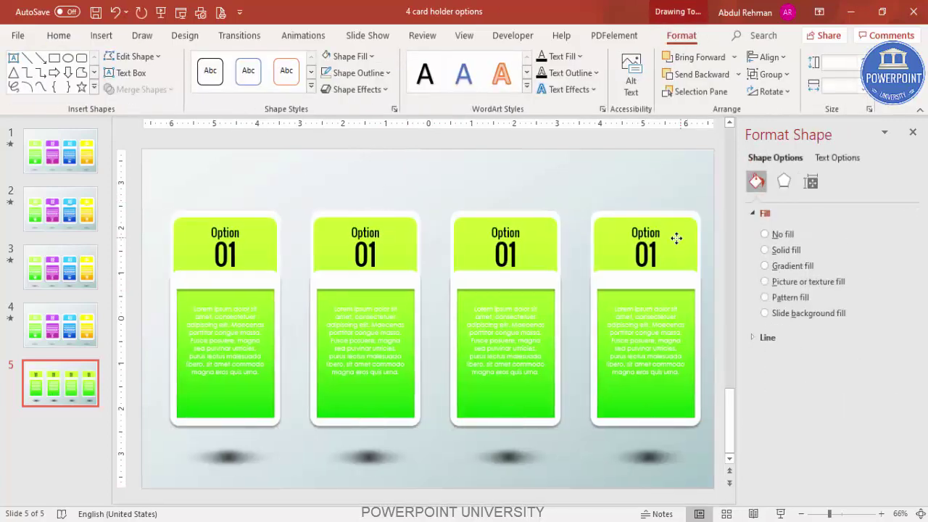
pyautogui.press('Right')
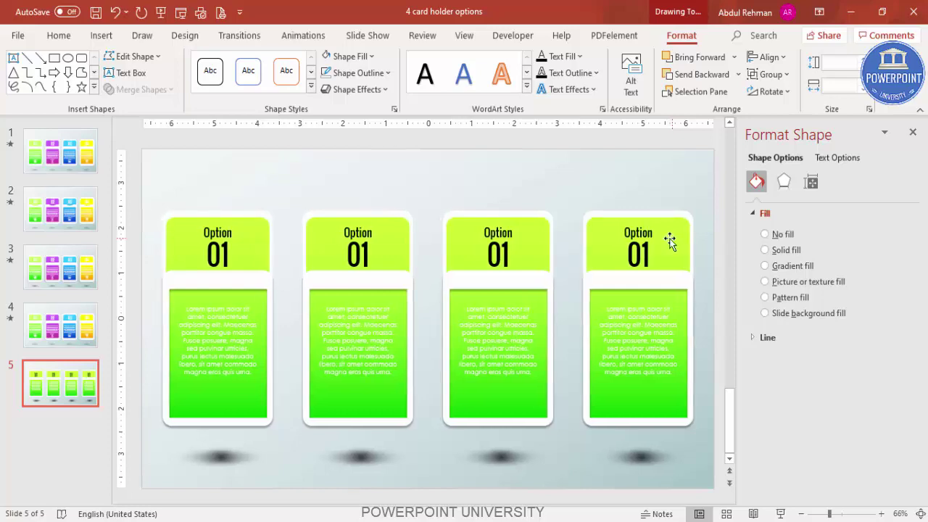
pyautogui.press('Escape')
# Renumber the second, third and fourth cards' headers to 02, 03 and 04
pyautogui.doubleClick(384, 246)
pyautogui.write('02')
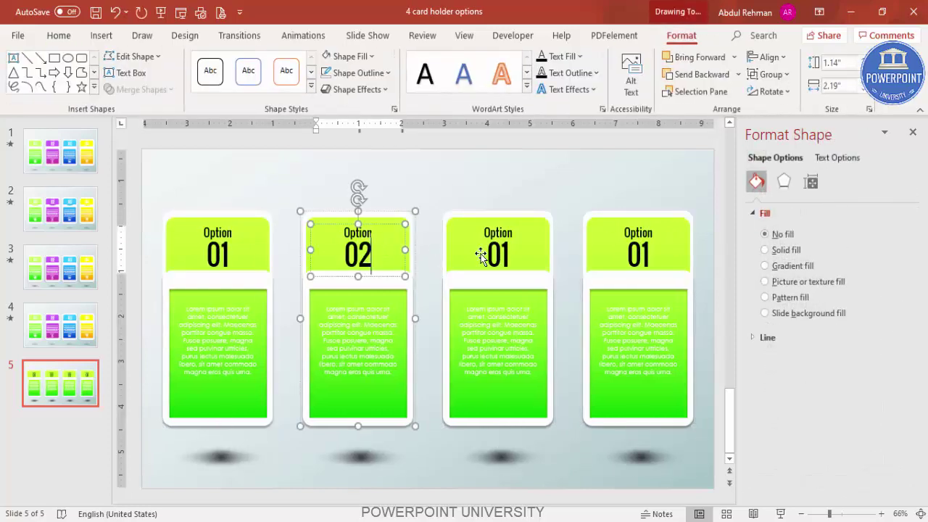
pyautogui.doubleClick(524, 243)
pyautogui.write('03')
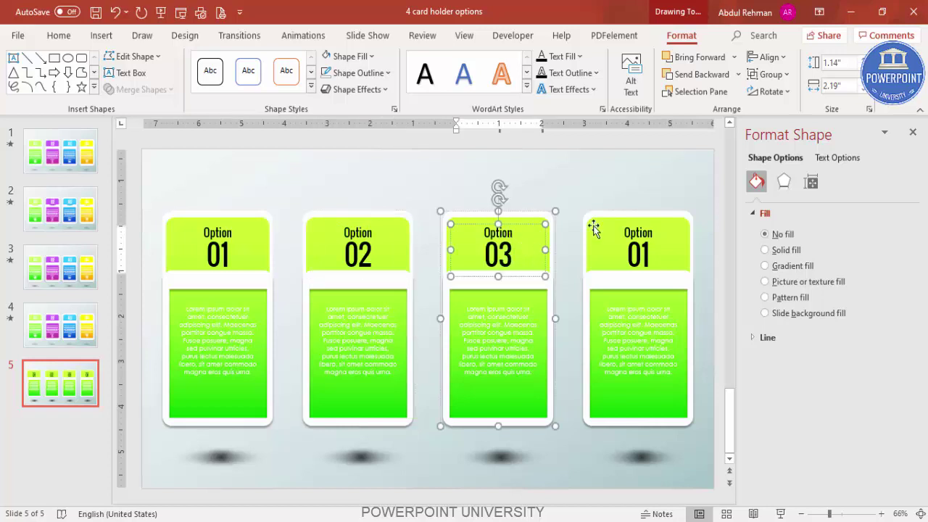
pyautogui.click(652, 253)
pyautogui.press('BackSpace')
pyautogui.write('4')
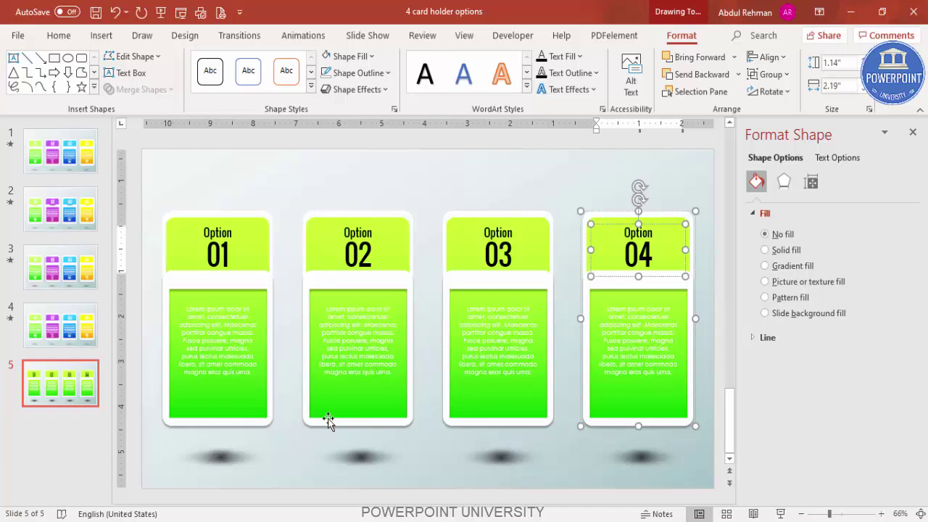
pyautogui.click(355, 388)
# Select the Option 02 card's gradient shape and set its first gradient stop to deep blue
pyautogui.click(388, 398)
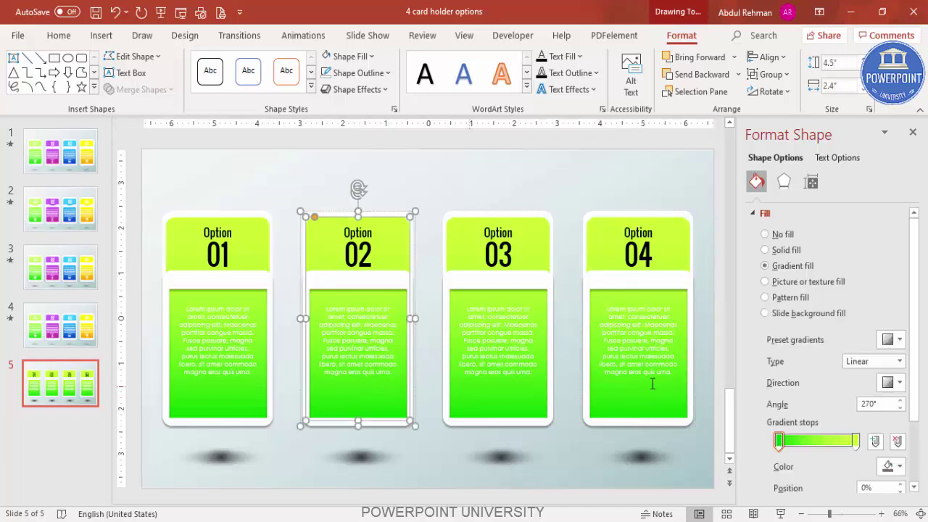
pyautogui.click(890, 466)
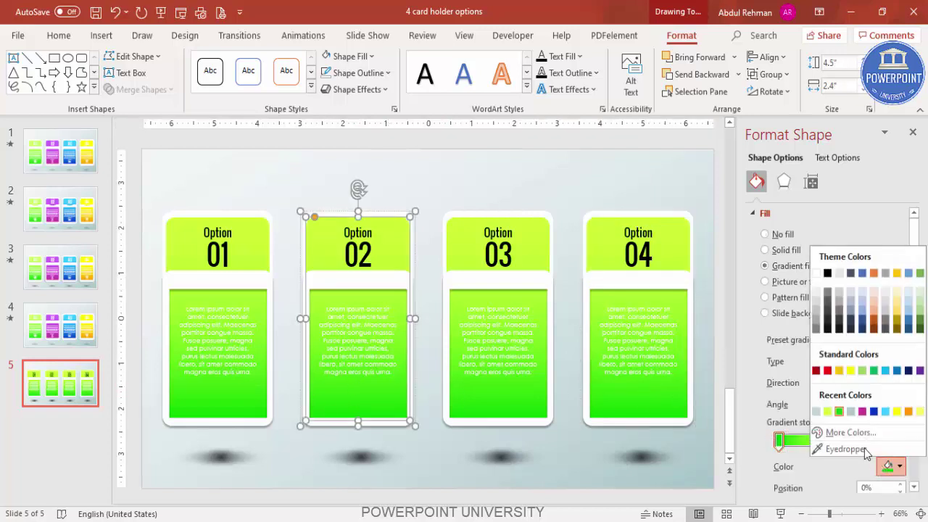
pyautogui.click(790, 434)
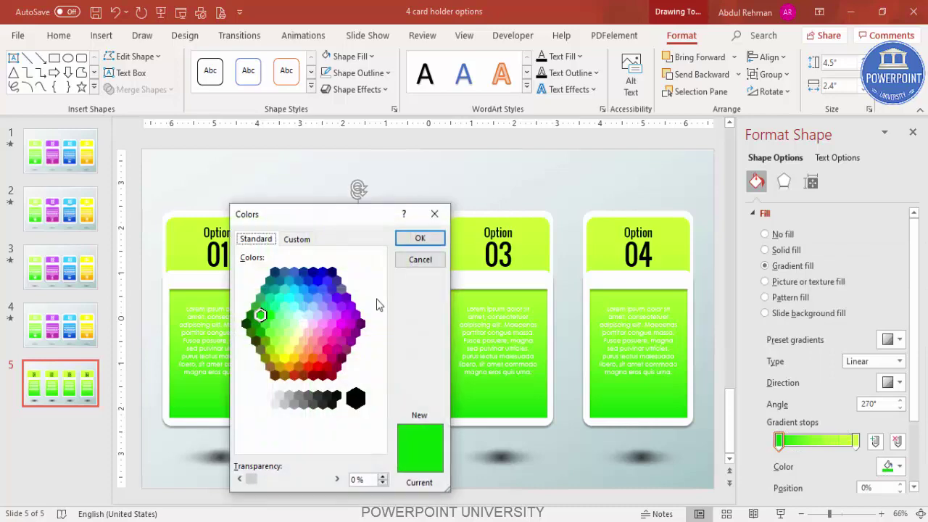
pyautogui.click(292, 297)
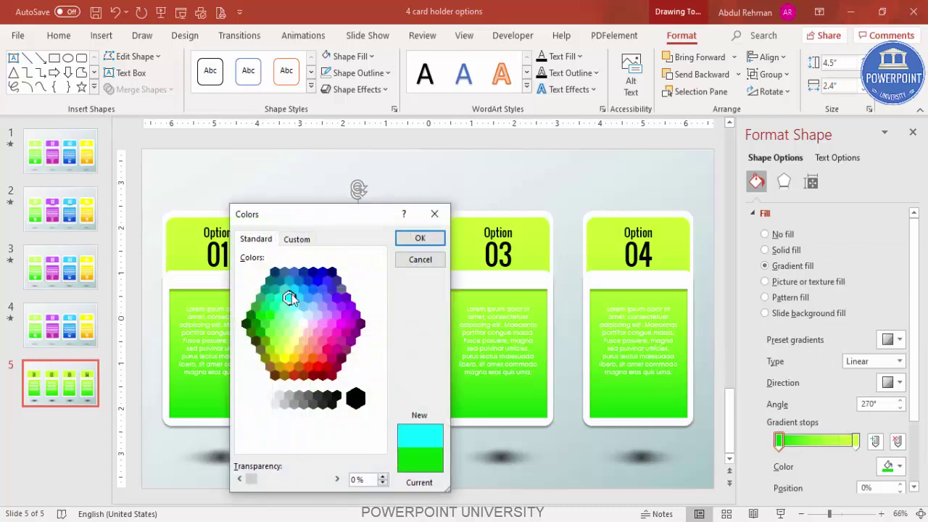
pyautogui.click(419, 239)
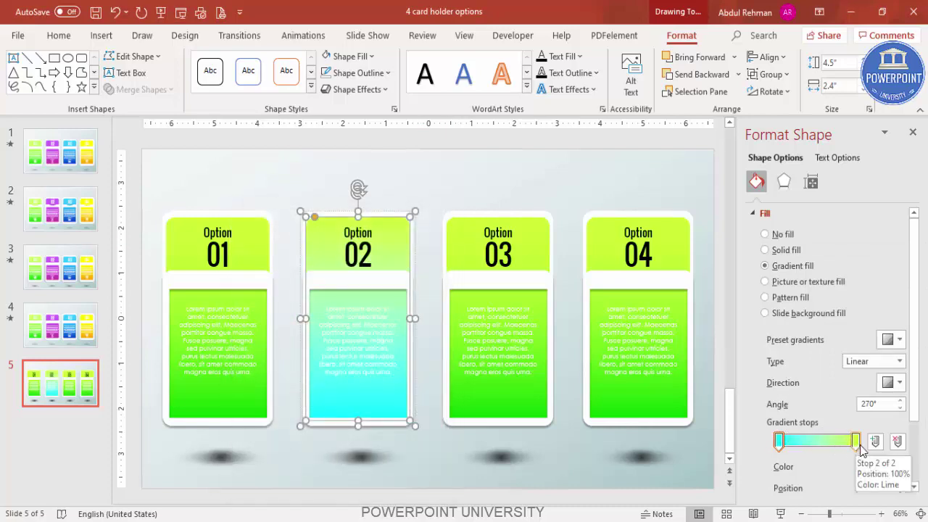
pyautogui.click(890, 466)
pyautogui.click(834, 433)
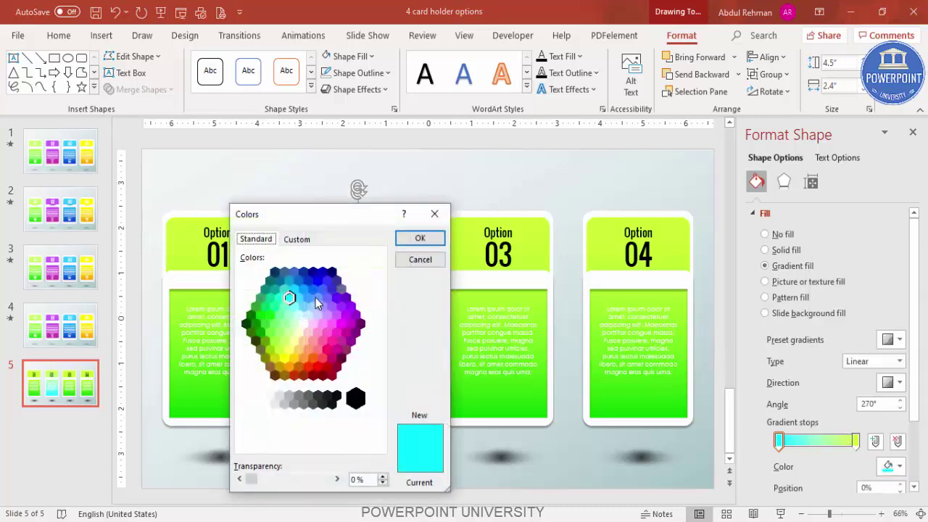
pyautogui.click(317, 287)
pyautogui.click(419, 239)
# Set the second gradient stop to cyan, then deselect and close the formatting pane
pyautogui.click(855, 440)
pyautogui.click(890, 467)
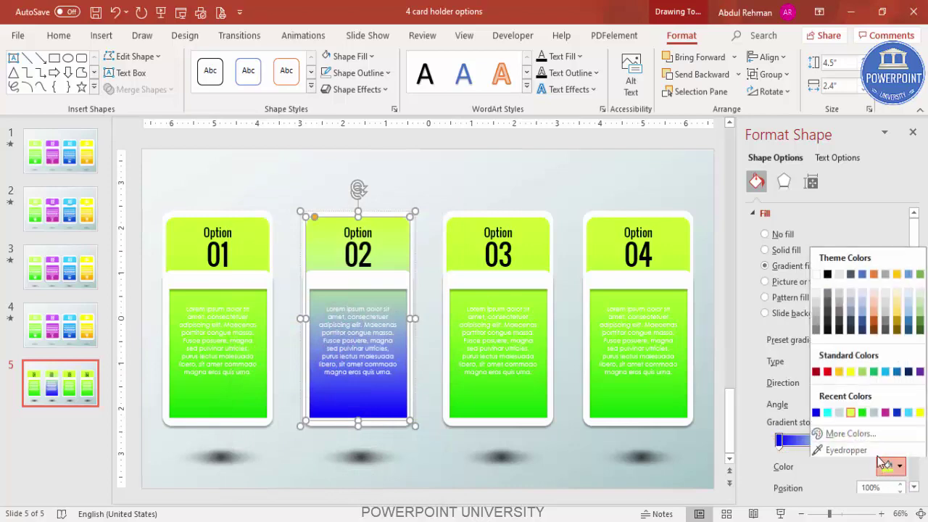
pyautogui.click(852, 438)
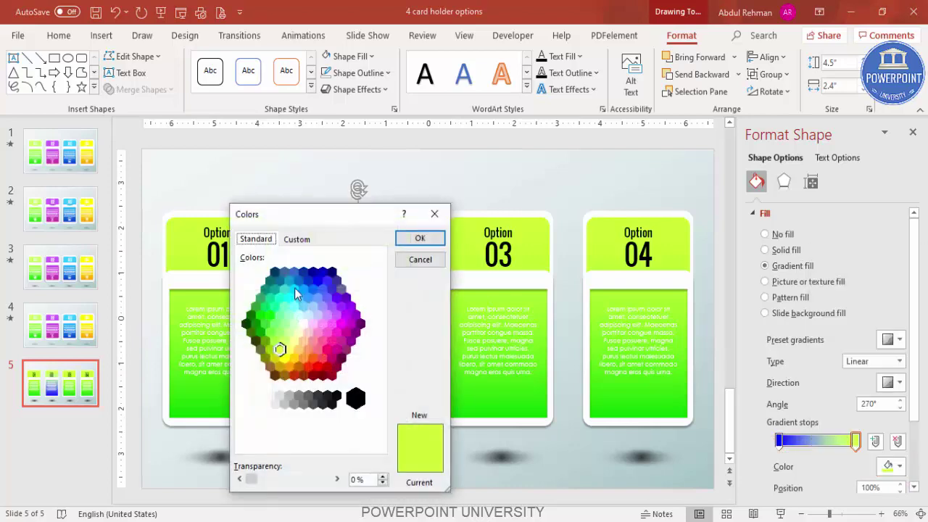
pyautogui.click(294, 289)
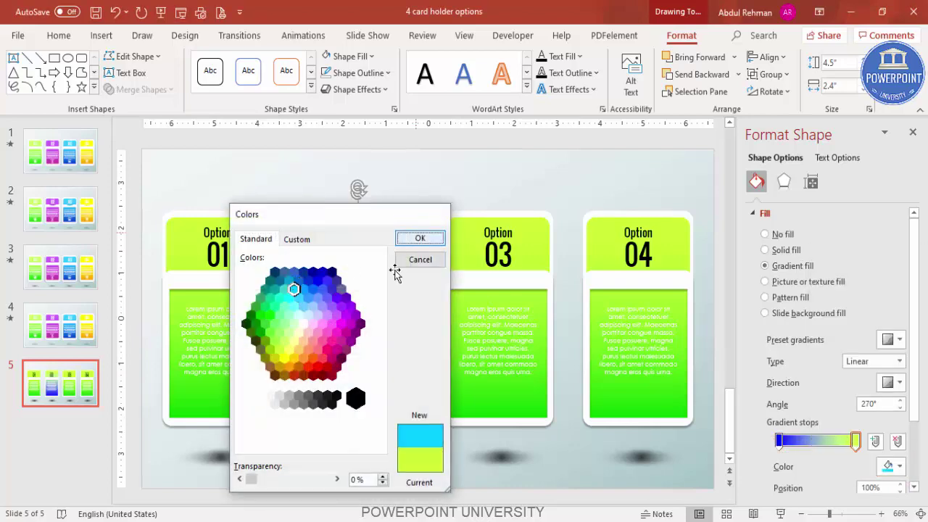
pyautogui.click(410, 241)
pyautogui.click(535, 230)
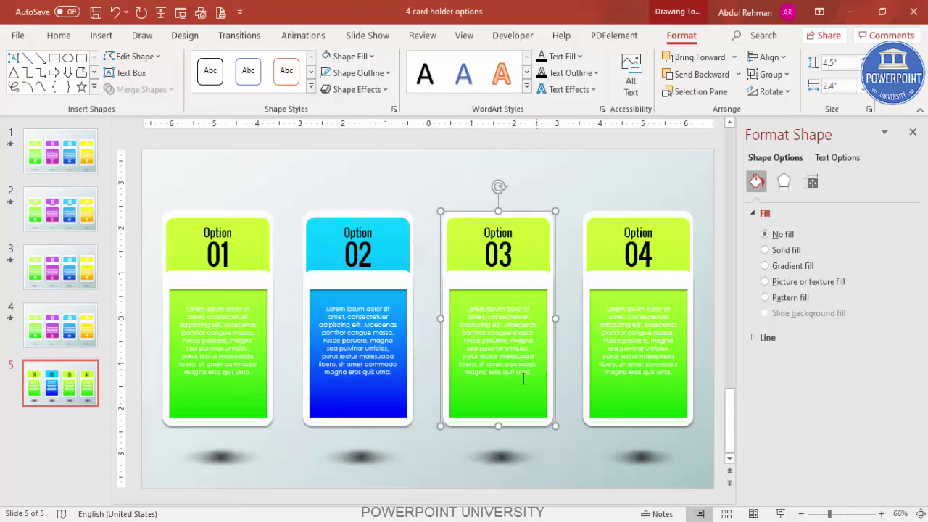
pyautogui.click(549, 187)
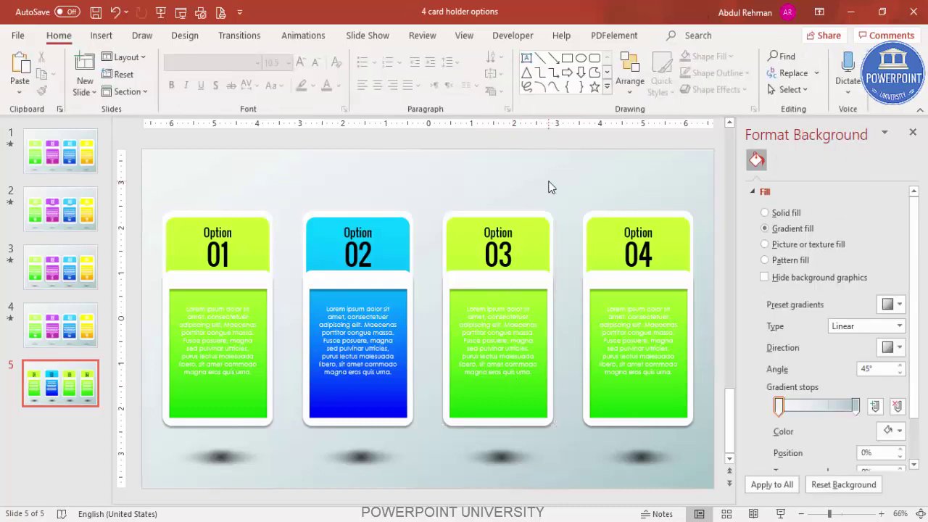
pyautogui.click(912, 132)
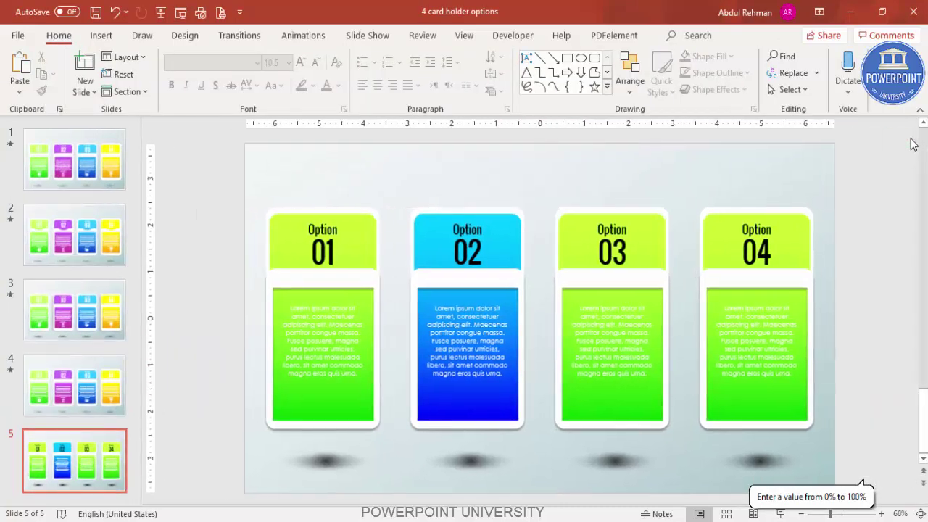
# Apply a Fly In entrance from the top to the Option 01 card with a 0.14 sec bounce end
pyautogui.click(303, 35)
pyautogui.click(644, 59)
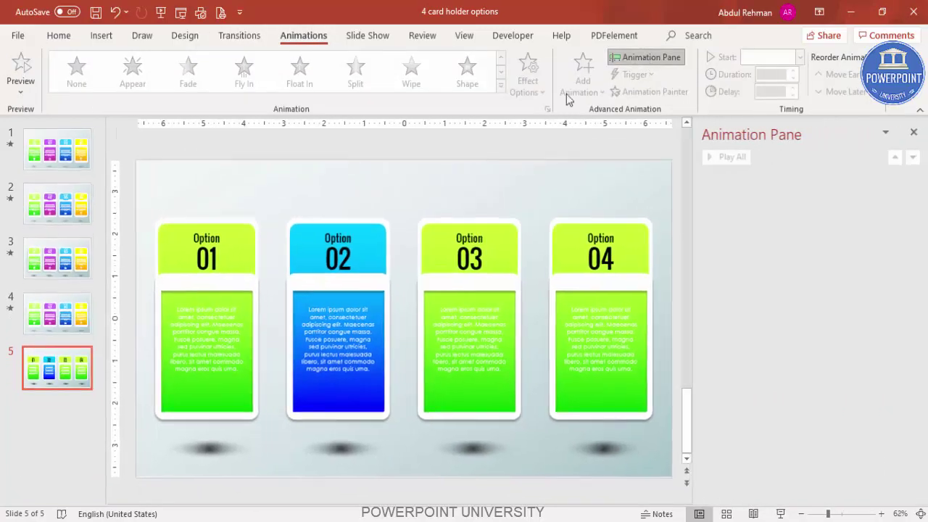
pyautogui.click(245, 234)
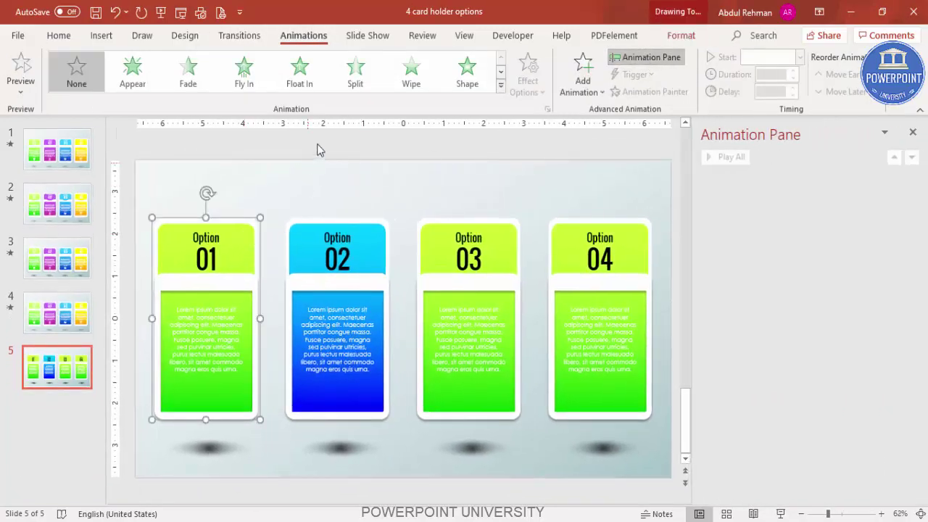
pyautogui.click(243, 70)
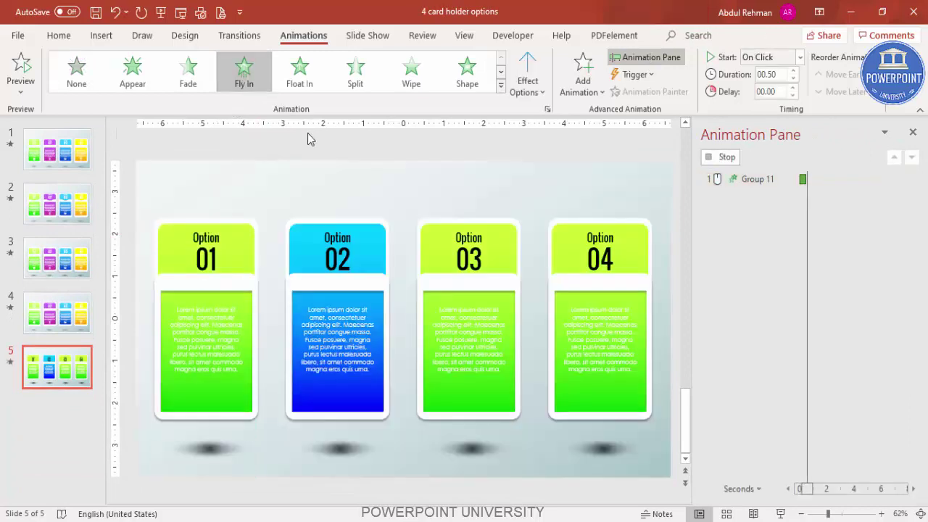
pyautogui.click(539, 93)
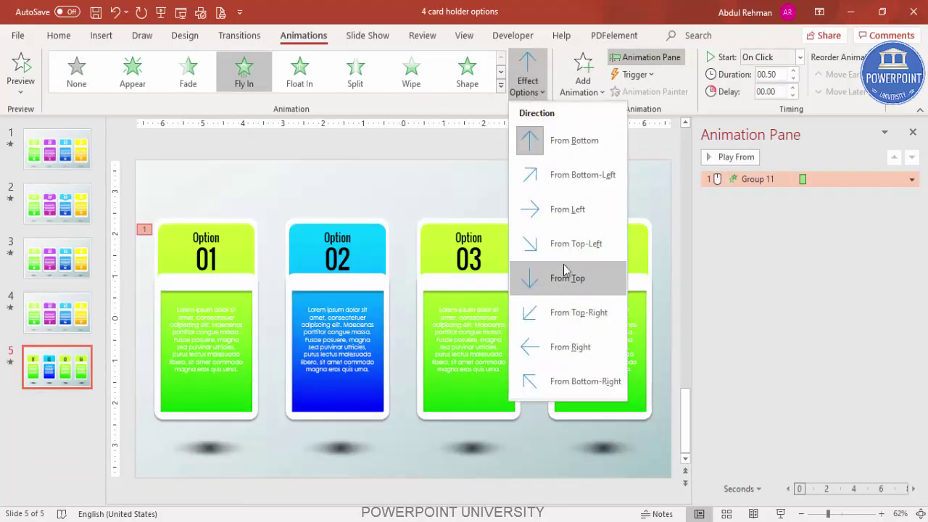
pyautogui.click(605, 270)
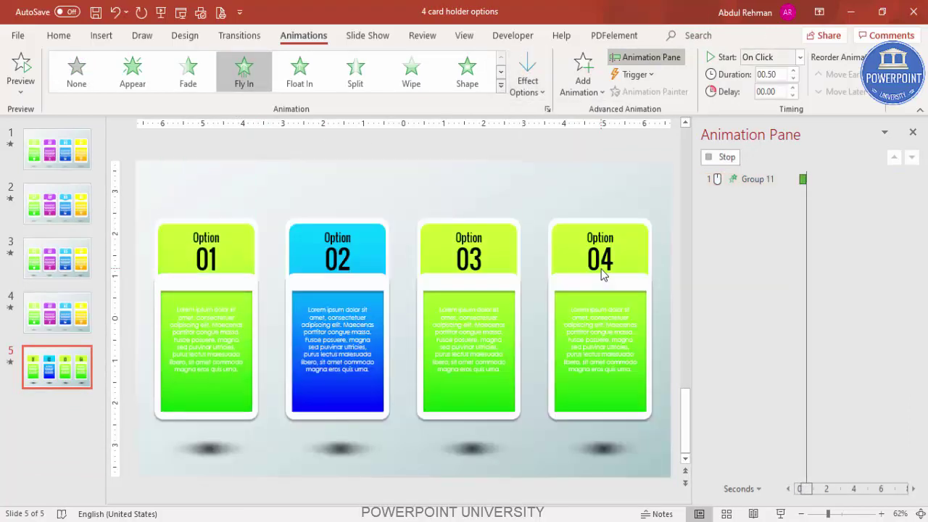
pyautogui.doubleClick(744, 181)
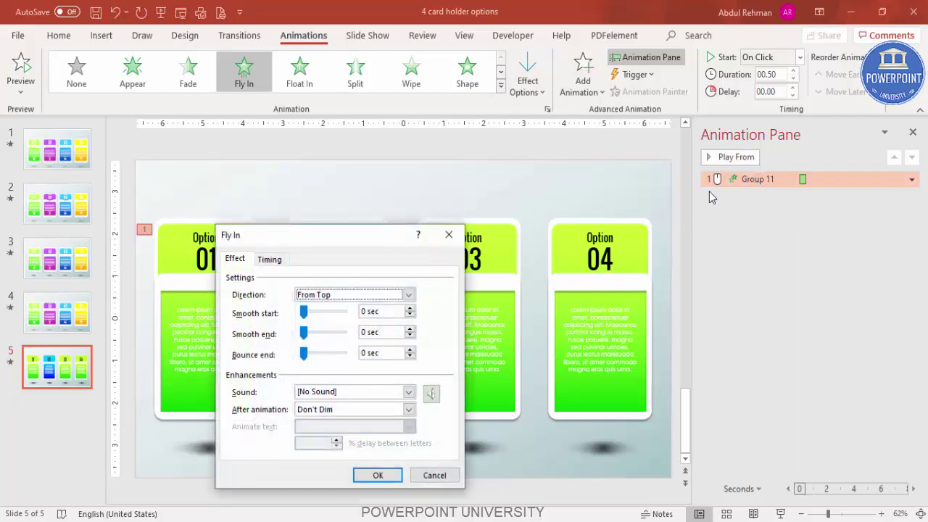
pyautogui.moveTo(305, 358); pyautogui.dragTo(316, 359)
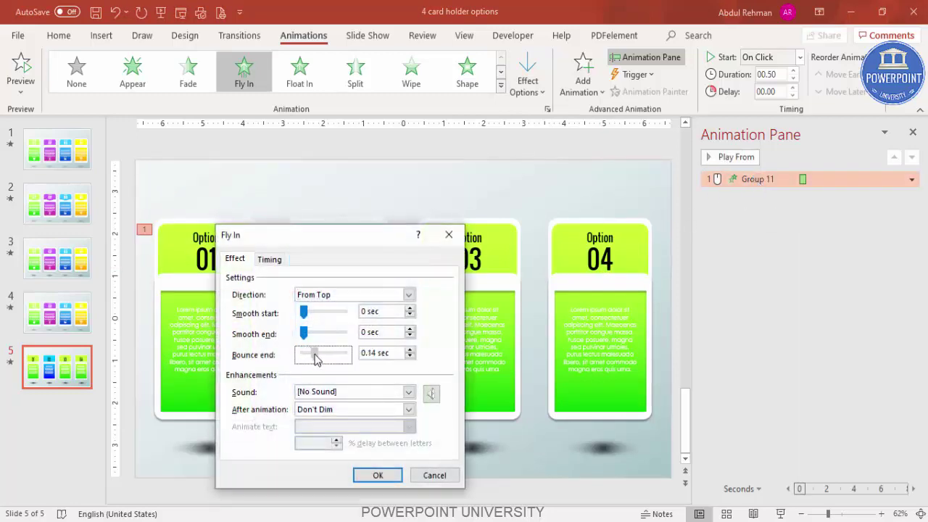
pyautogui.click(380, 474)
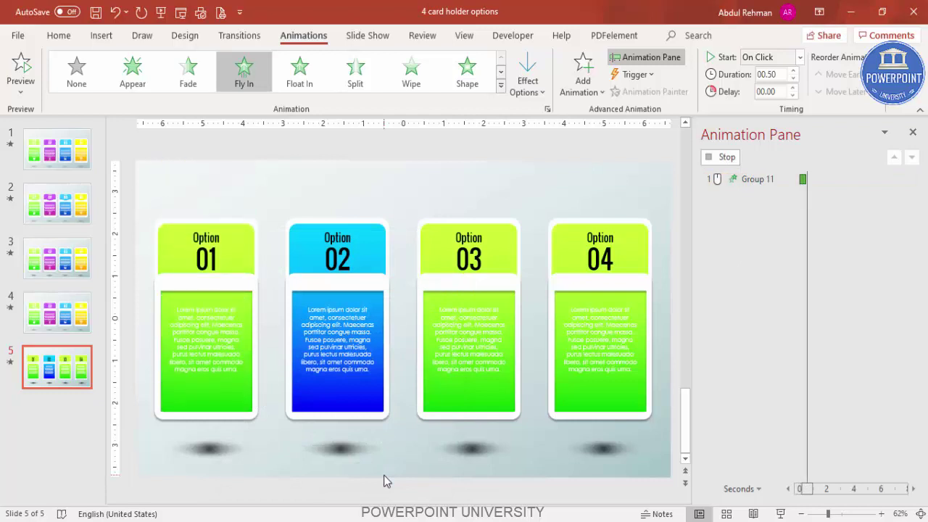
# Copy card 1's Fly In with Animation Painter onto cards 02, 03 and 04, then play all animations
pyautogui.click(240, 238)
pyautogui.click(661, 90)
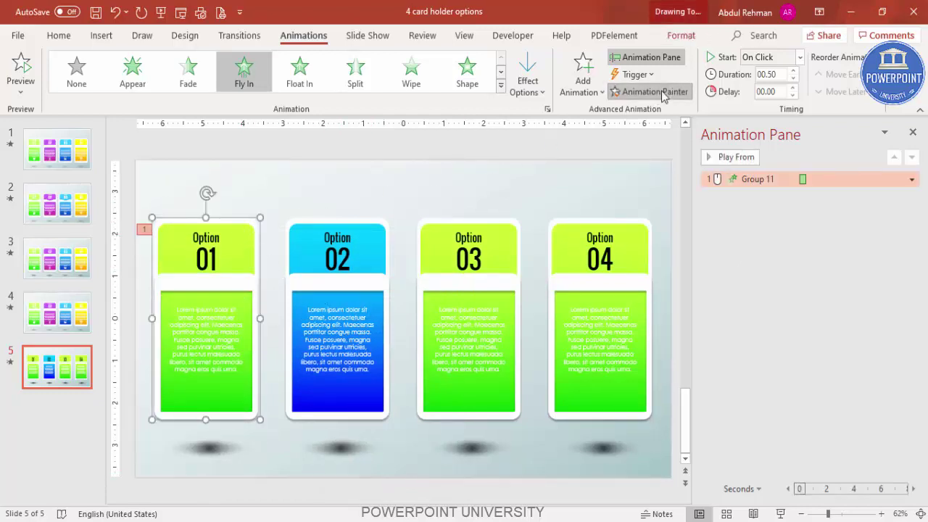
pyautogui.click(377, 246)
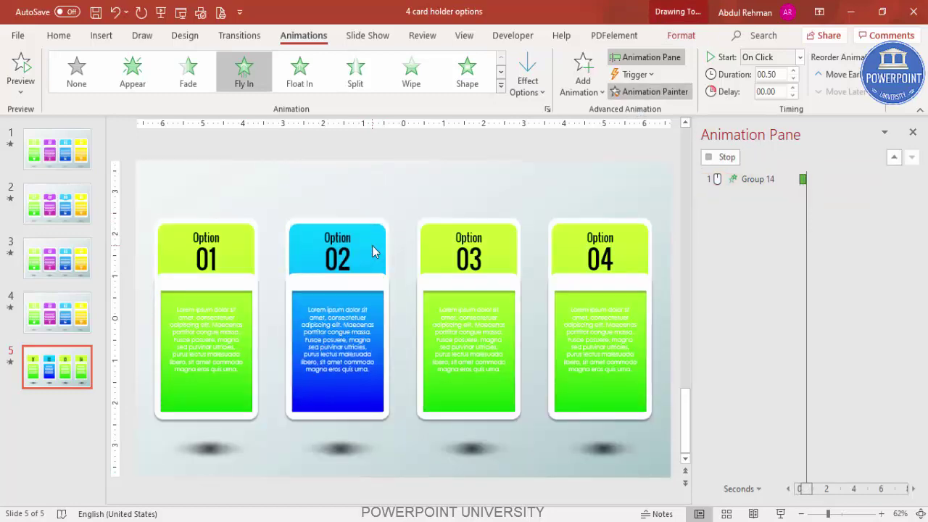
pyautogui.click(513, 246)
pyautogui.click(633, 239)
pyautogui.click(635, 180)
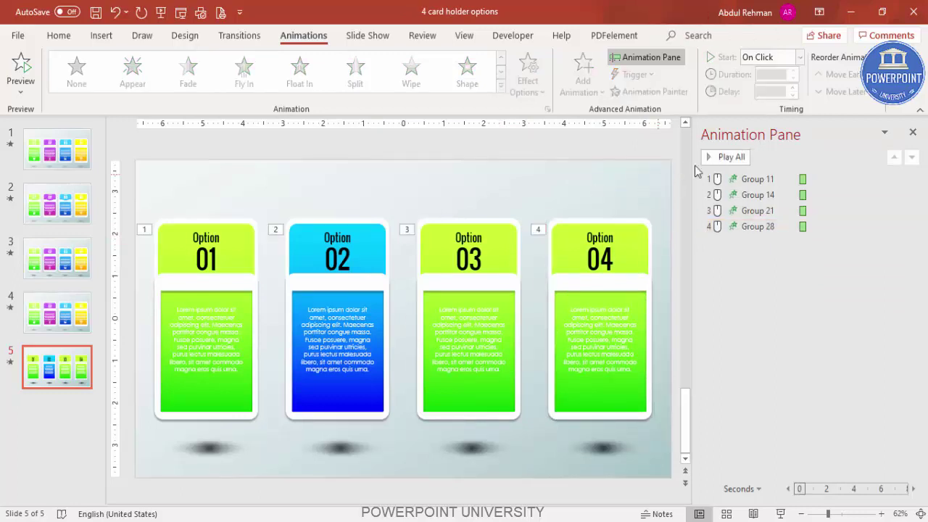
pyautogui.click(716, 157)
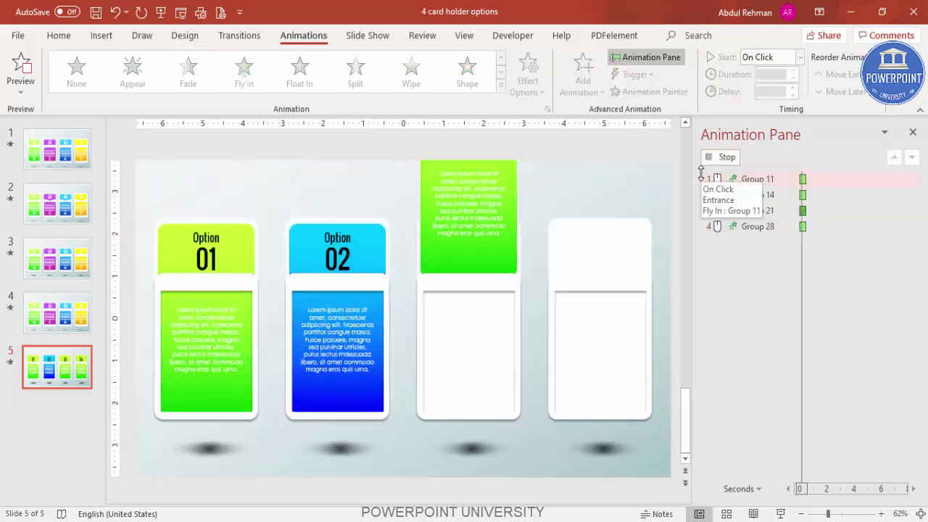